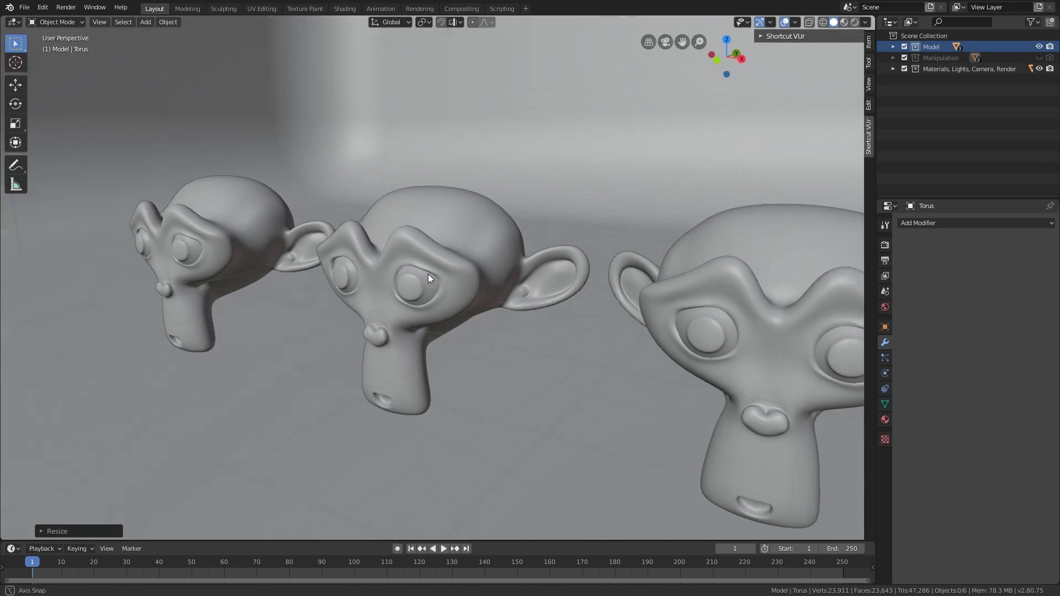
# View the three monkeys through the camera in Rendered shading and try, then undo, a base colour change on the pink monkey
pyautogui.press('KP_0')
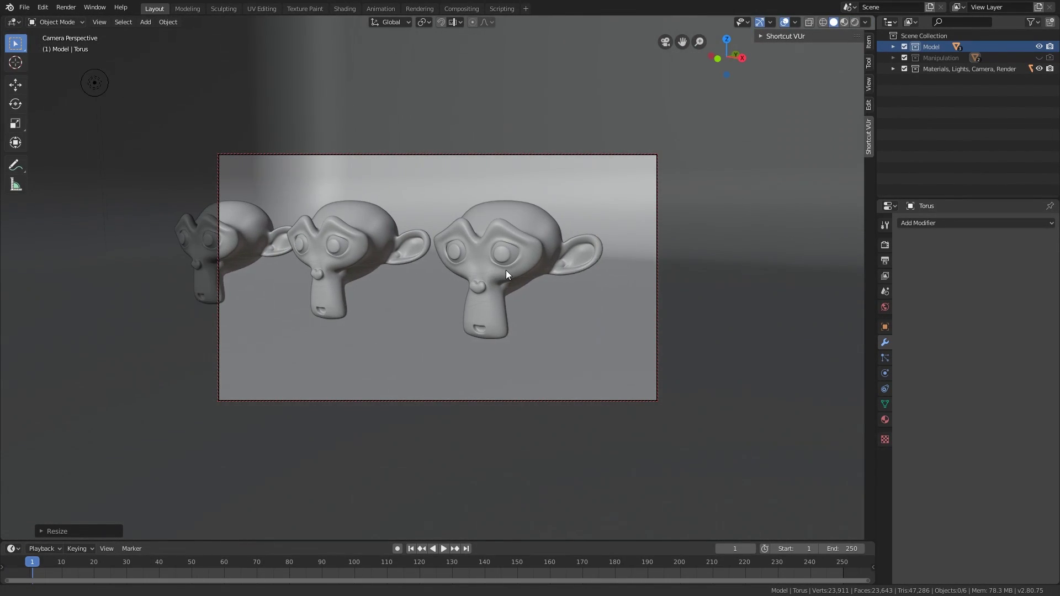
pyautogui.hotkey('shift', 'z')
pyautogui.moveTo(581, 291); pyautogui.dragTo(577, 274, button='middle')
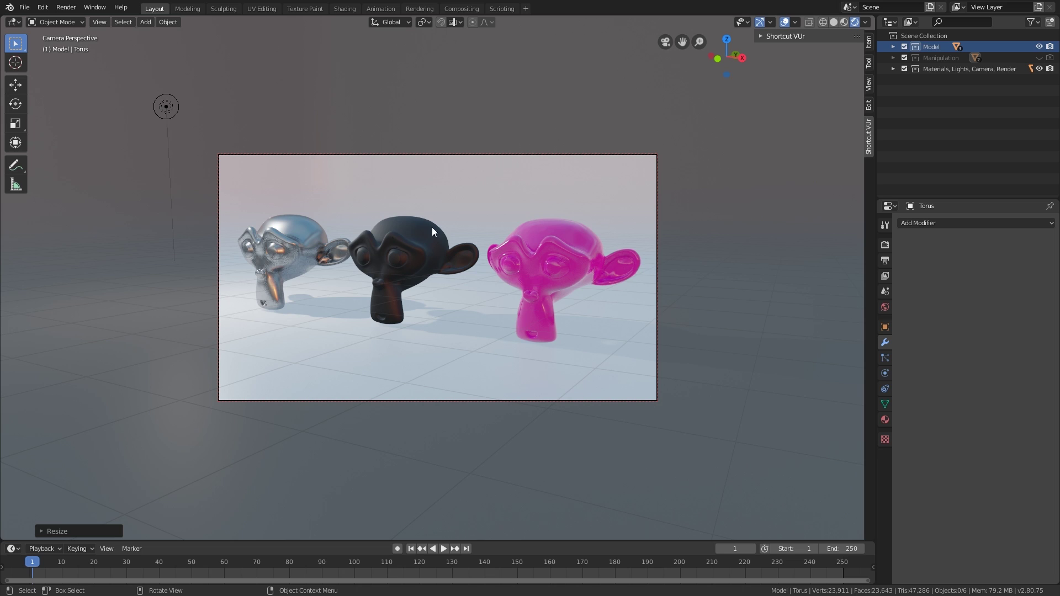
pyautogui.click(496, 248)
pyautogui.click(884, 419)
pyautogui.click(1011, 381)
pyautogui.hotkey('ctrl', 'z')
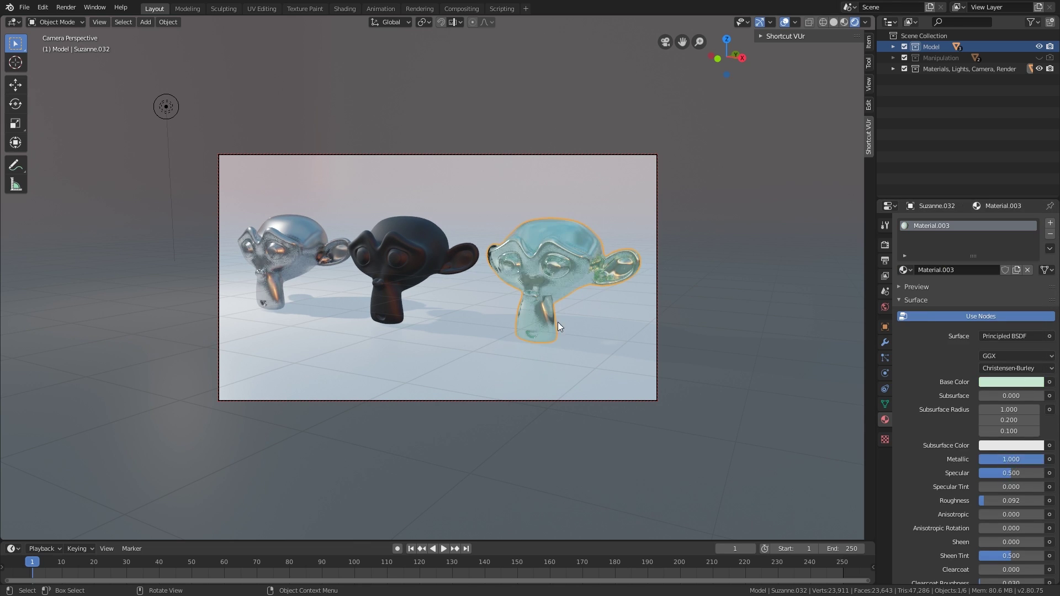
# Leave camera view, return to solid shading, and render the frame with F12
pyautogui.hotkey('ctrl', 'z')
pyautogui.press('KP_0')
pyautogui.moveTo(398, 222)
pyautogui.mouseDown(button='middle')
pyautogui.moveTo(679, 149)
pyautogui.moveTo(455, 173)
pyautogui.moveTo(350, 254)
pyautogui.moveTo(527, 329)
pyautogui.moveTo(402, 497)
pyautogui.moveTo(346, 412)
pyautogui.moveTo(449, 378)
pyautogui.moveTo(470, 300)
pyautogui.moveTo(475, 309)
pyautogui.mouseUp(button='middle')
pyautogui.click(372, 301)
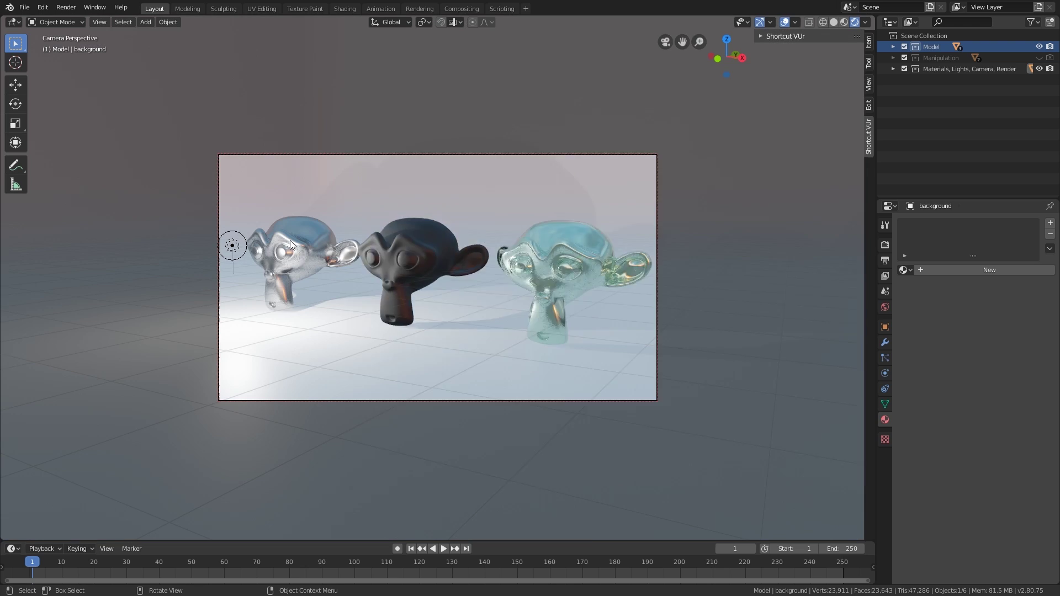
pyautogui.press('6')
pyautogui.press('F12')
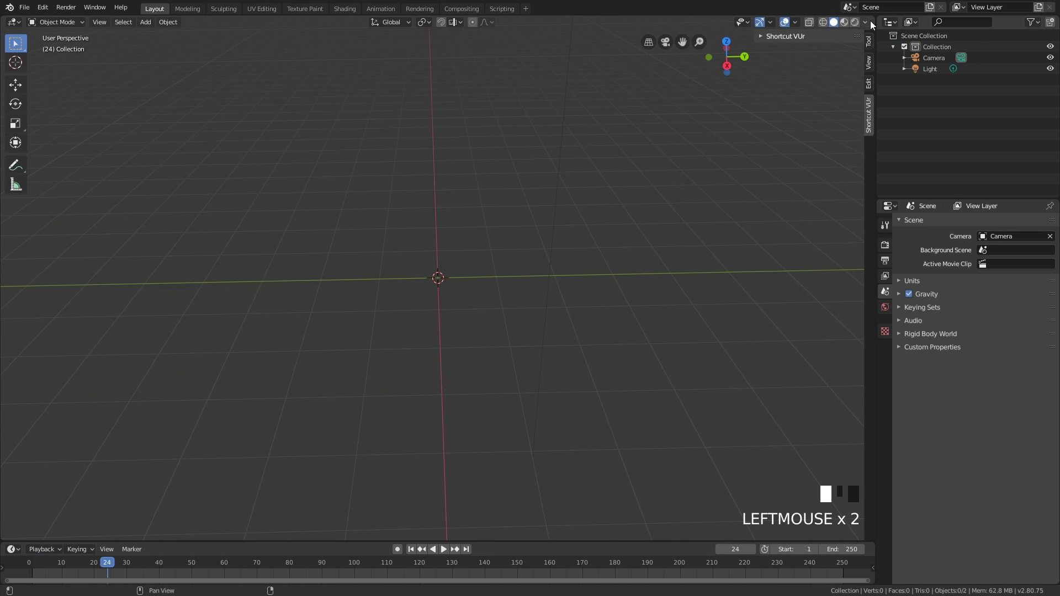
# Split the viewport side by side and cycle the right area through Image Editor, Dope Sheet and 3D Viewport
pyautogui.moveTo(871, 25); pyautogui.dragTo(496, 130)
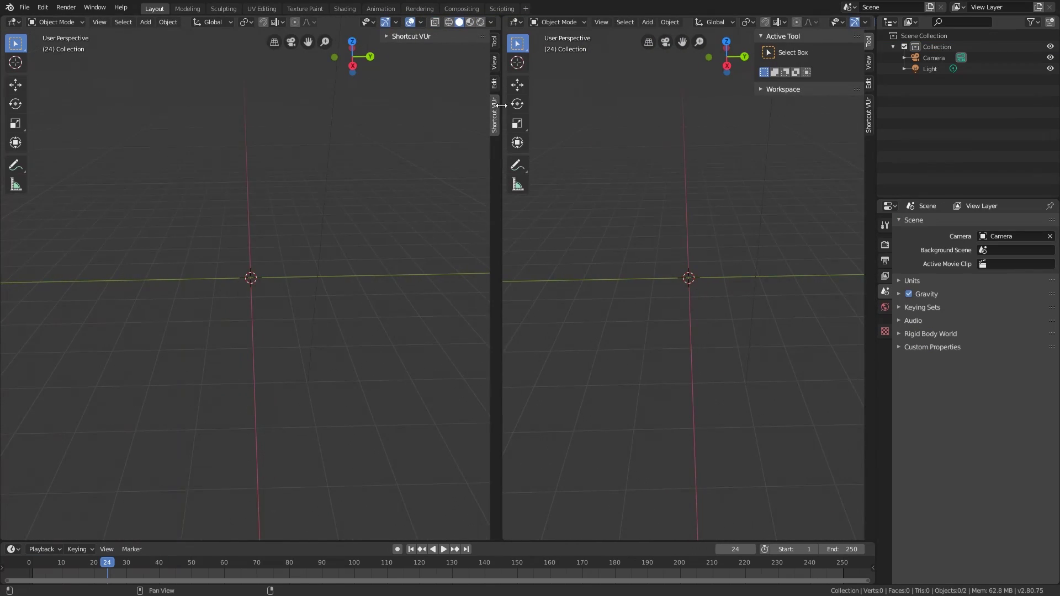
pyautogui.click(519, 22)
pyautogui.click(541, 75)
pyautogui.click(513, 22)
pyautogui.click(645, 63)
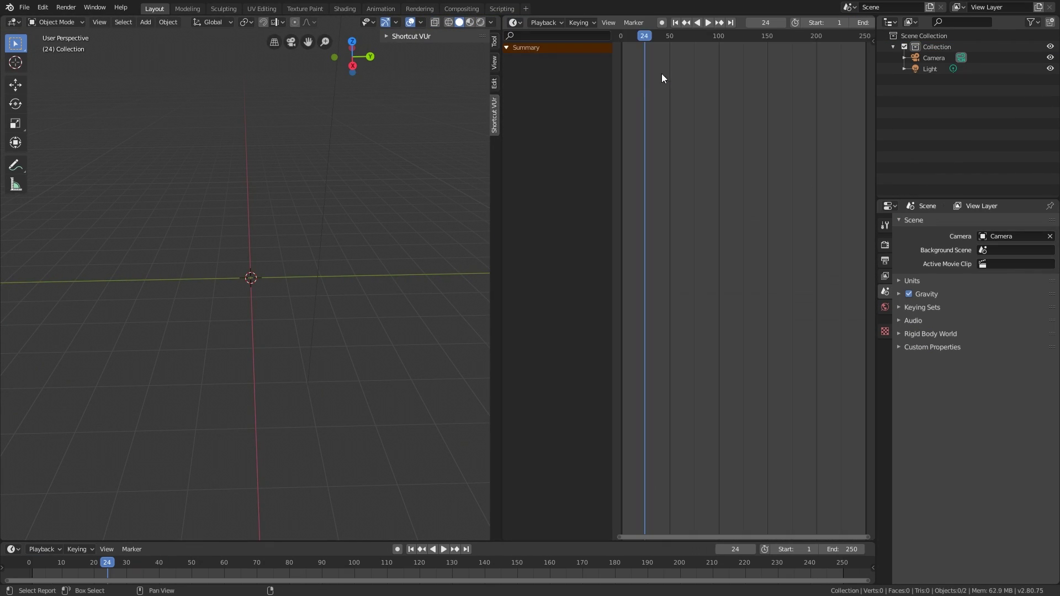
pyautogui.click(513, 21)
pyautogui.click(564, 63)
pyautogui.moveTo(638, 157); pyautogui.dragTo(668, 200, button='middle')
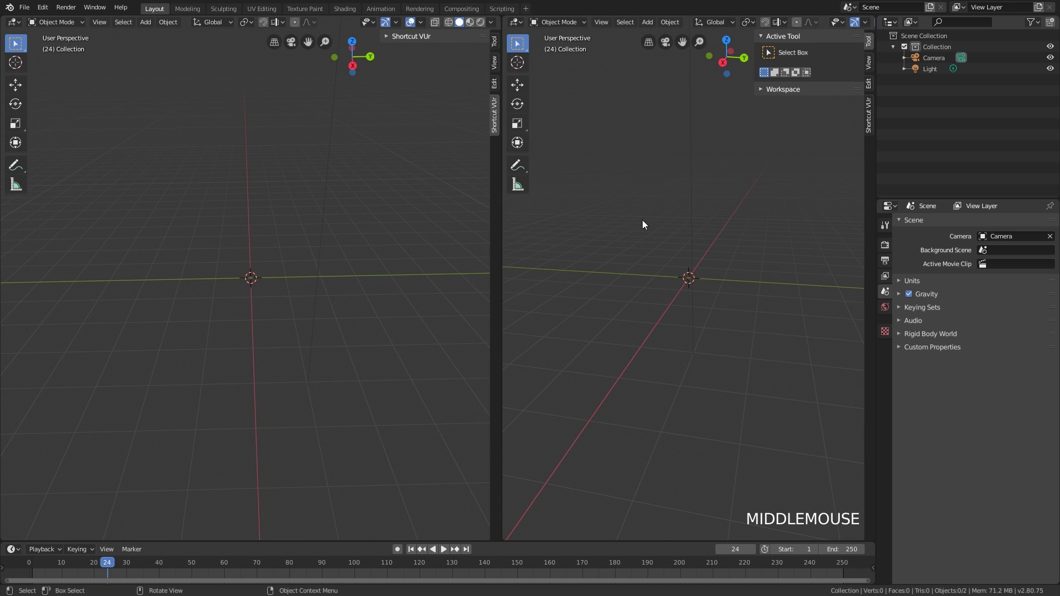
# Split the left area into a Graph Editor on top and another 3D view
pyautogui.moveTo(499, 15); pyautogui.dragTo(249, 290)
pyautogui.click(14, 22)
pyautogui.click(146, 92)
pyautogui.moveTo(492, 50); pyautogui.dragTo(285, 51)
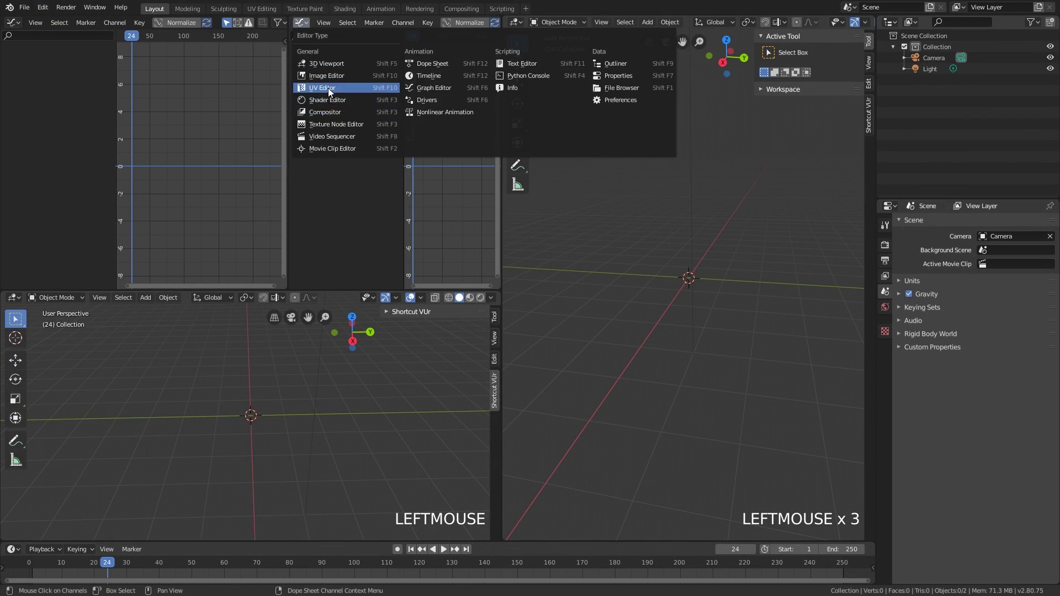
pyautogui.click(343, 63)
pyautogui.scroll(-2, 409, 167)
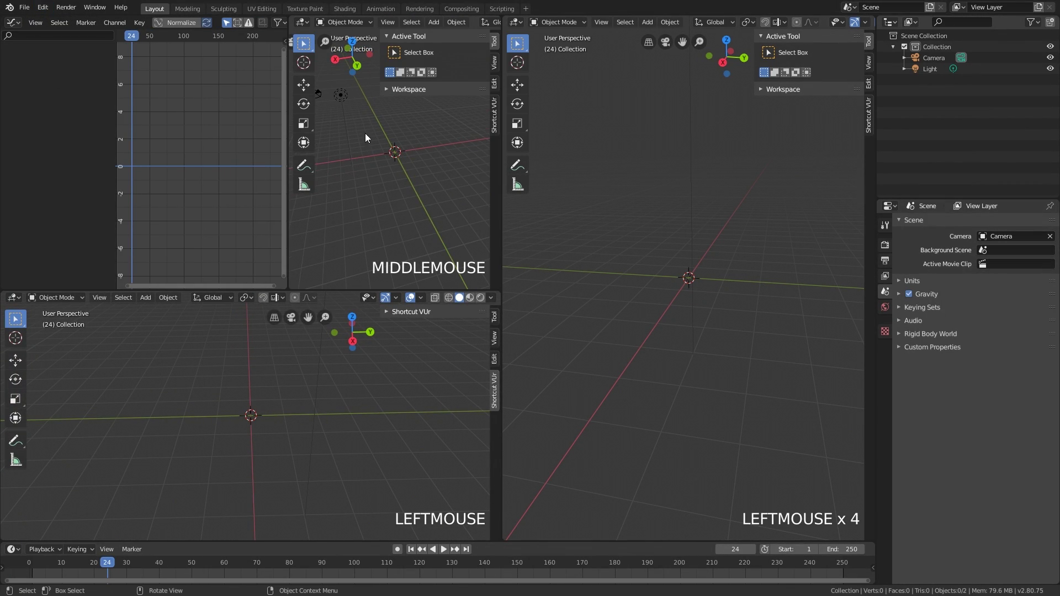
# Add and delete a cube, a UV sphere and a monkey head from the Add menu
pyautogui.click(301, 22)
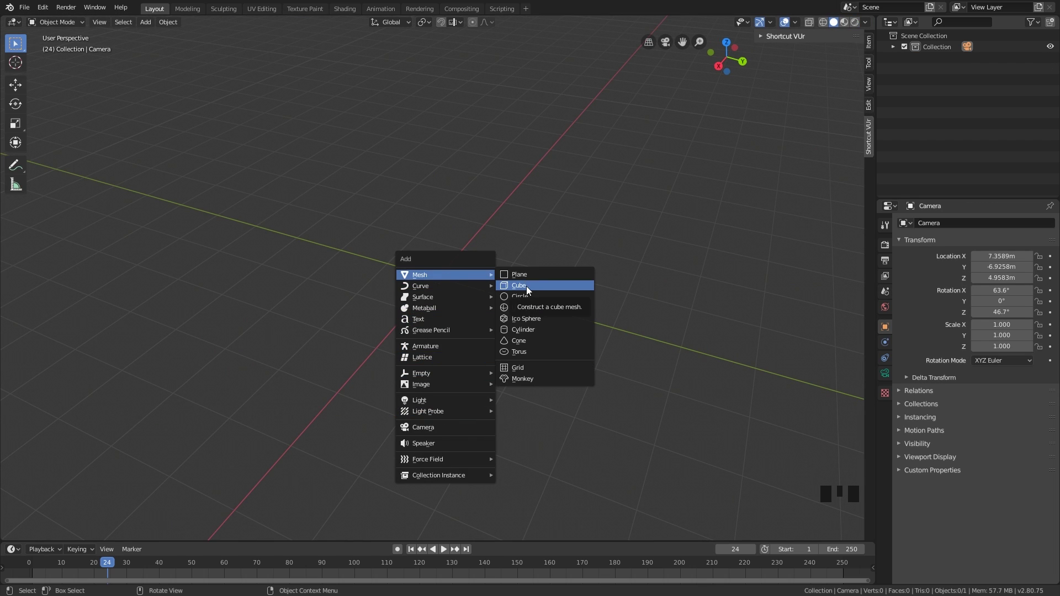
pyautogui.click(526, 286)
pyautogui.press('Delete')
pyautogui.hotkey('shift', 'a')
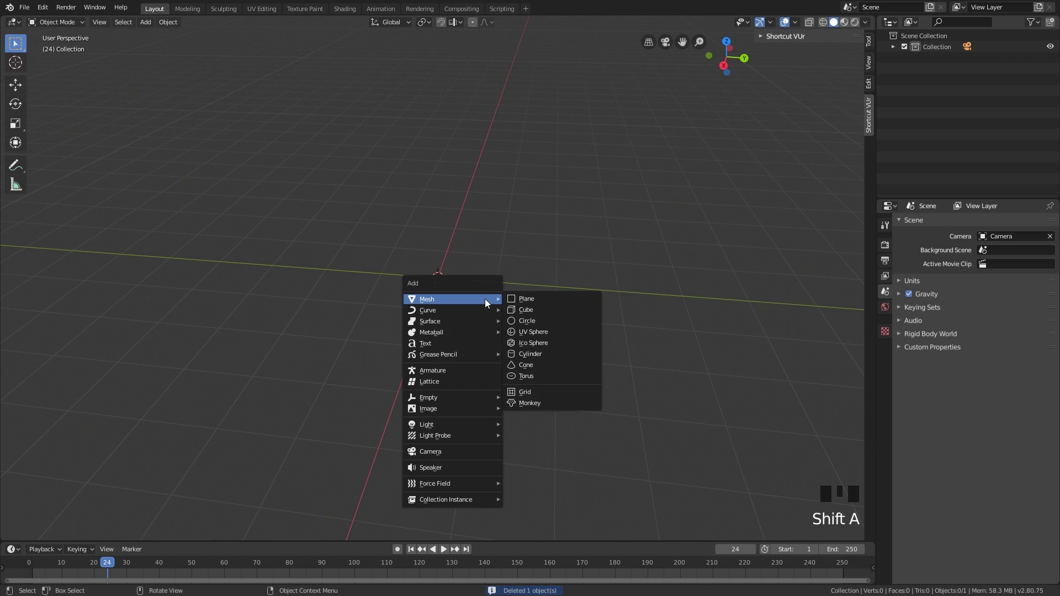
pyautogui.click(555, 332)
pyautogui.press('Delete')
pyautogui.hotkey('shift', 'a')
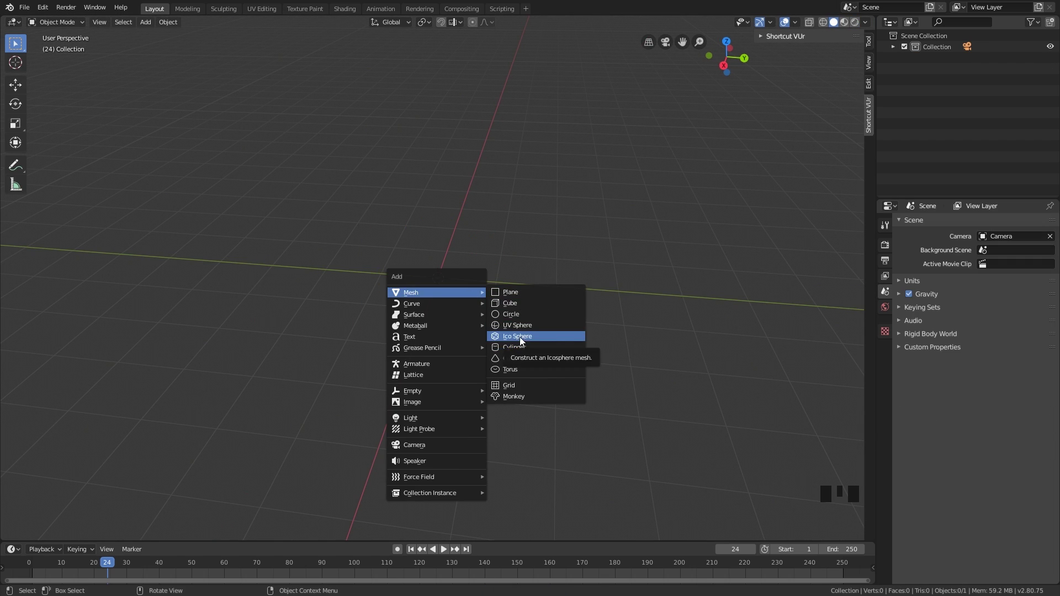
pyautogui.click(513, 396)
pyautogui.scroll(3, 451, 297)
pyautogui.press('Delete')
pyautogui.hotkey('shift', 'a')
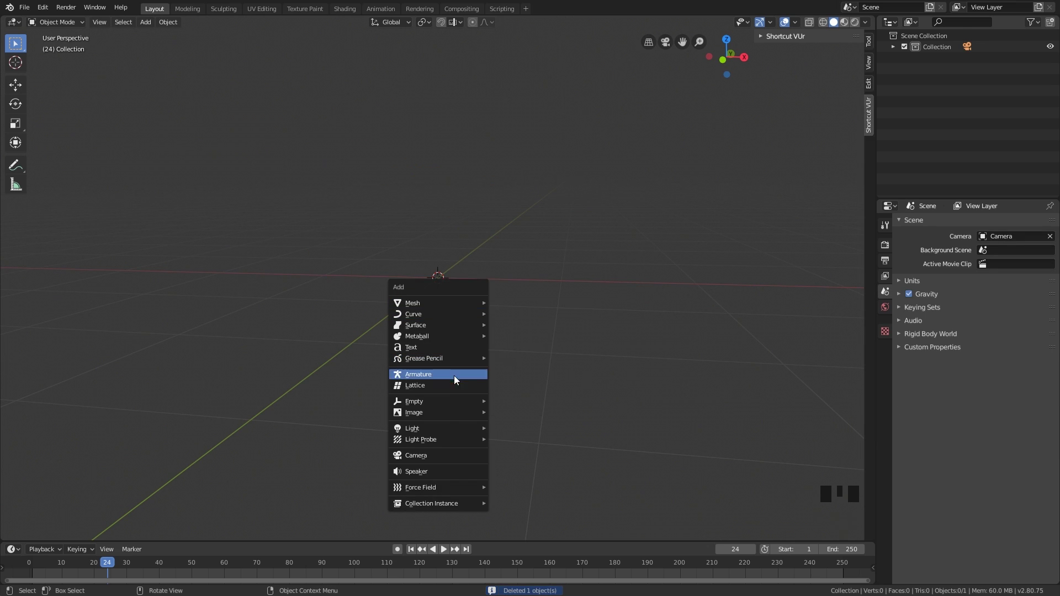
# Grow the face selection on the cylinder, then extrude the plane upward into a box
pyautogui.press('ctrl+KP_Add')
pyautogui.press('ctrl+KP_Add')
pyautogui.press('ctrl+KP_Add')
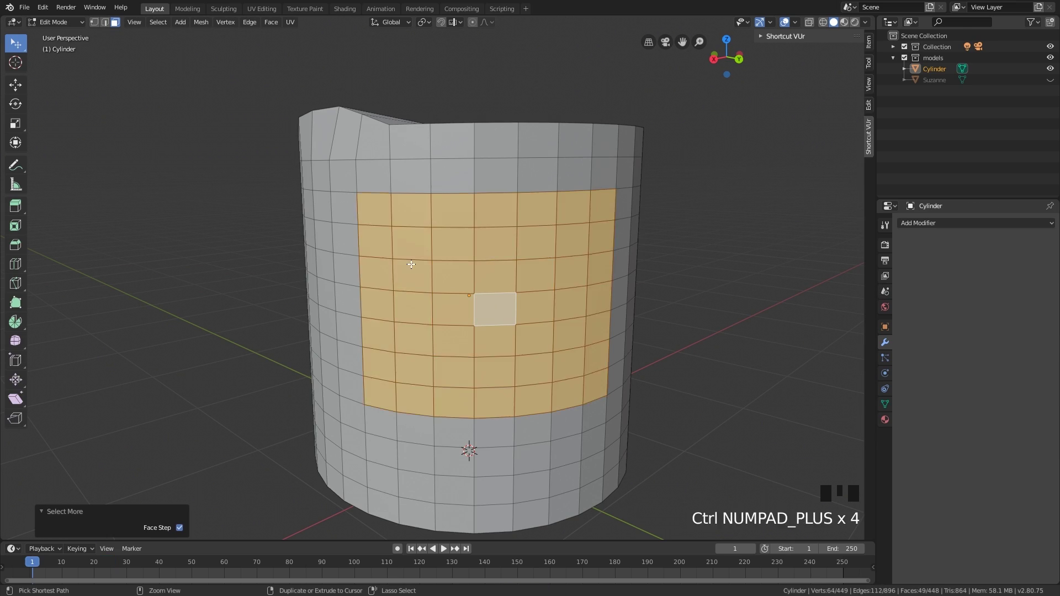
pyautogui.moveTo(410, 263)
pyautogui.mouseDown(button='middle')
pyautogui.moveTo(509, 289)
pyautogui.moveTo(414, 267)
pyautogui.mouseUp(button='middle')
pyautogui.click(408, 270)
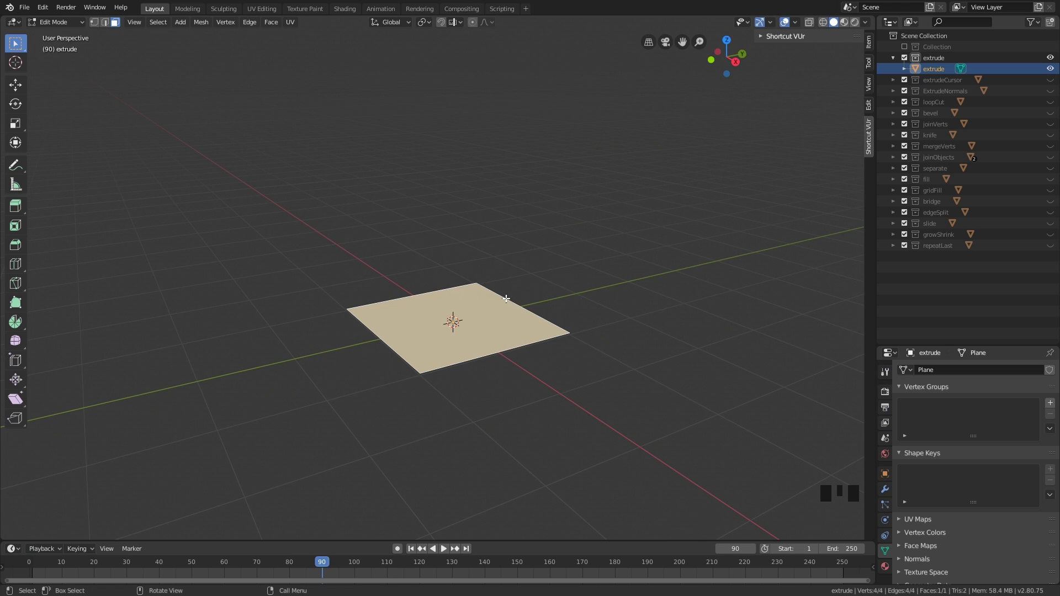
pyautogui.press('e')
pyautogui.click(501, 213)
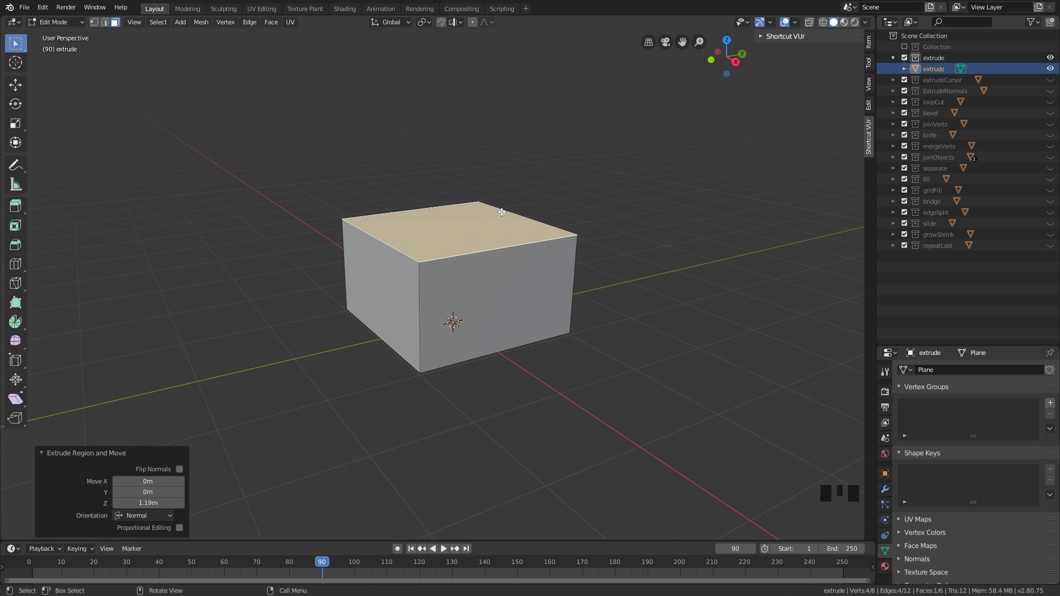
pyautogui.moveTo(502, 212); pyautogui.dragTo(546, 262, button='middle')
pyautogui.press('g')
# Extrude angled edge segments from the plane and draw a winding strip with Ctrl+right-click extrusions
pyautogui.hotkey('ctrl', 'z')
pyautogui.hotkey('ctrl', 'z')
pyautogui.hotkey('ctrl', 'z')
pyautogui.press('e')
pyautogui.click(602, 237)
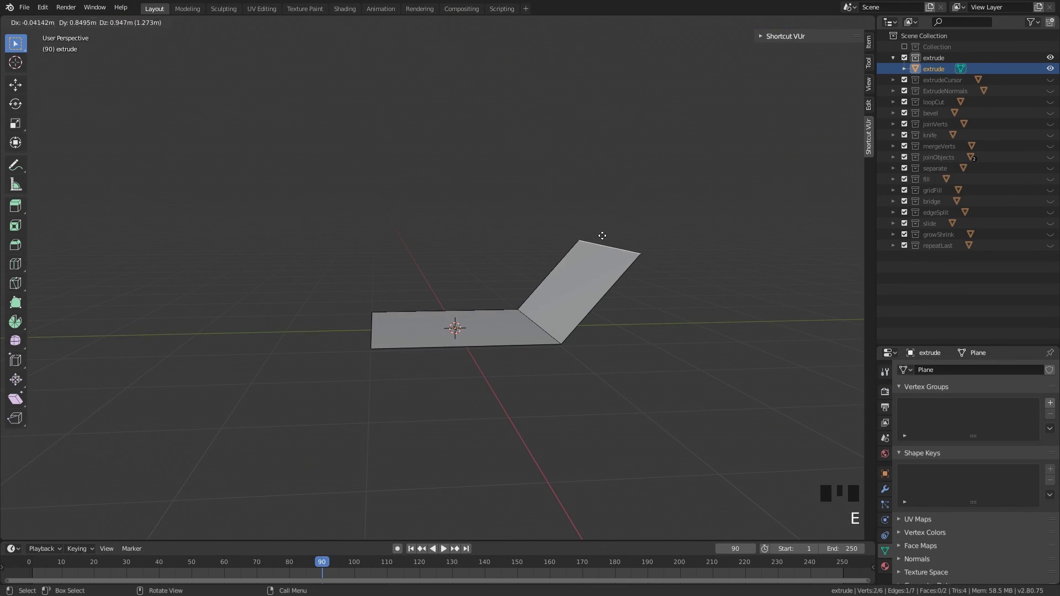
pyautogui.press('e')
pyautogui.click(206, 260)
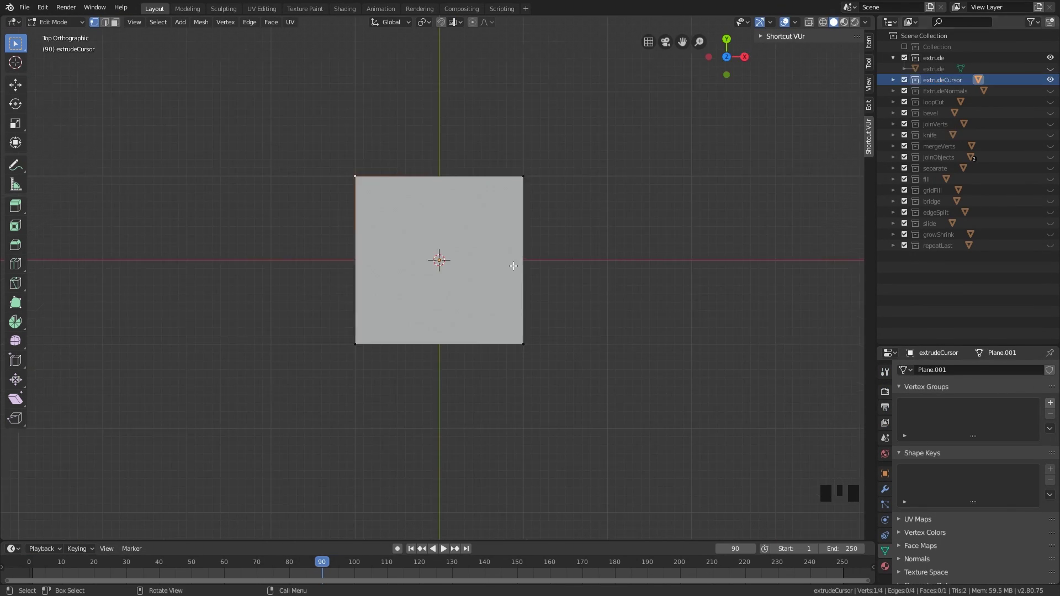
pyautogui.keyDown('shift'); pyautogui.moveTo(514, 265); pyautogui.dragTo(482, 293, button='middle'); pyautogui.keyUp('shift')
pyautogui.keyDown('ctrl'); pyautogui.rightClick(621, 187); pyautogui.keyUp('ctrl')
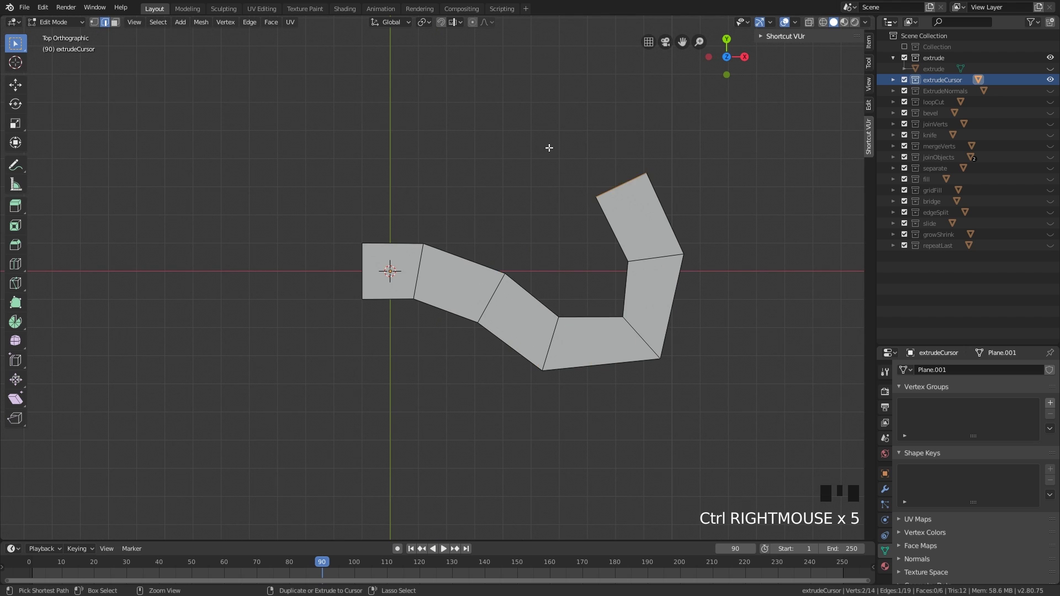
pyautogui.keyDown('ctrl'); pyautogui.rightClick(503, 367); pyautogui.keyUp('ctrl')
# Extrude the whole strip upward, then undo back to the flat plane
pyautogui.moveTo(503, 367); pyautogui.dragTo(433, 276, button='middle')
pyautogui.press('a')
pyautogui.press('e')
pyautogui.click(673, 279)
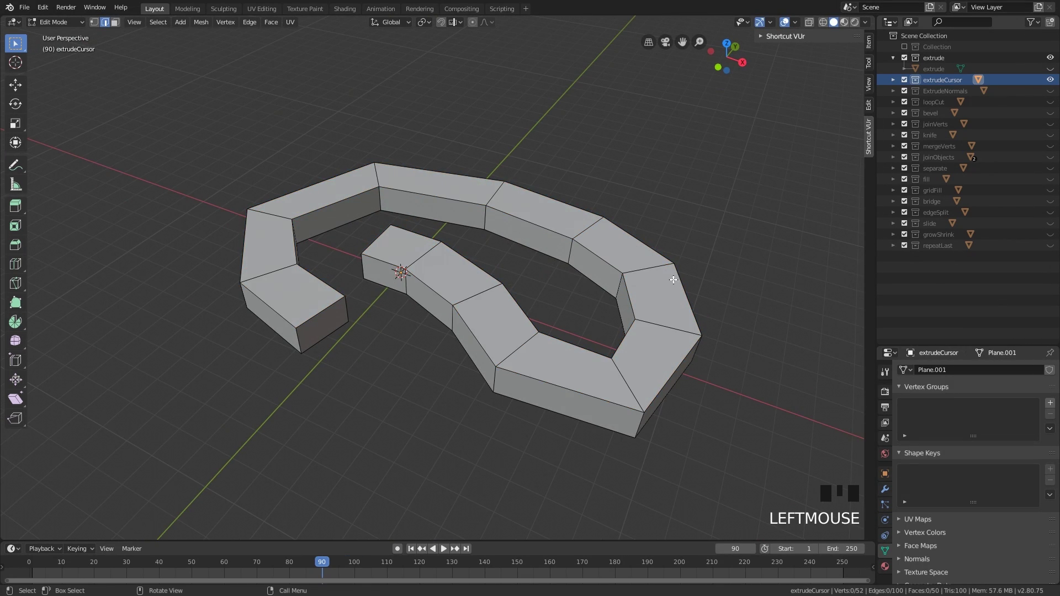
pyautogui.hotkey('ctrl', 'z')
pyautogui.press('g')
# Extrude three more segments toward the cursor, then place loop cuts on the cylinder
pyautogui.keyDown('ctrl'); pyautogui.rightClick(610, 170); pyautogui.keyUp('ctrl')
pyautogui.keyDown('ctrl'); pyautogui.rightClick(686, 155); pyautogui.keyUp('ctrl')
pyautogui.keyDown('ctrl'); pyautogui.rightClick(763, 289); pyautogui.keyUp('ctrl')
pyautogui.scroll(-4, 762, 289)
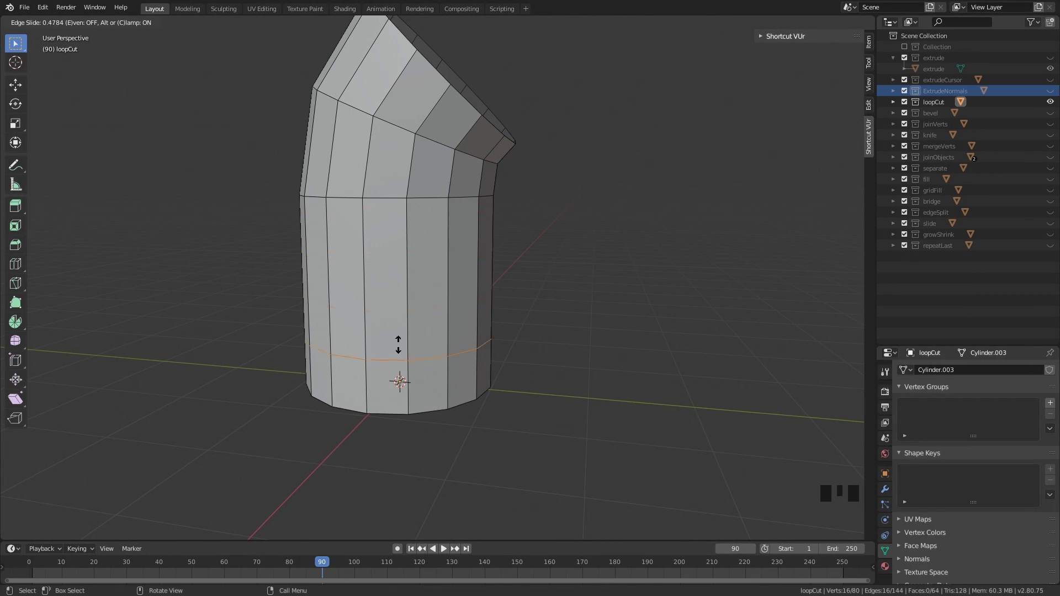
pyautogui.click(220, 369)
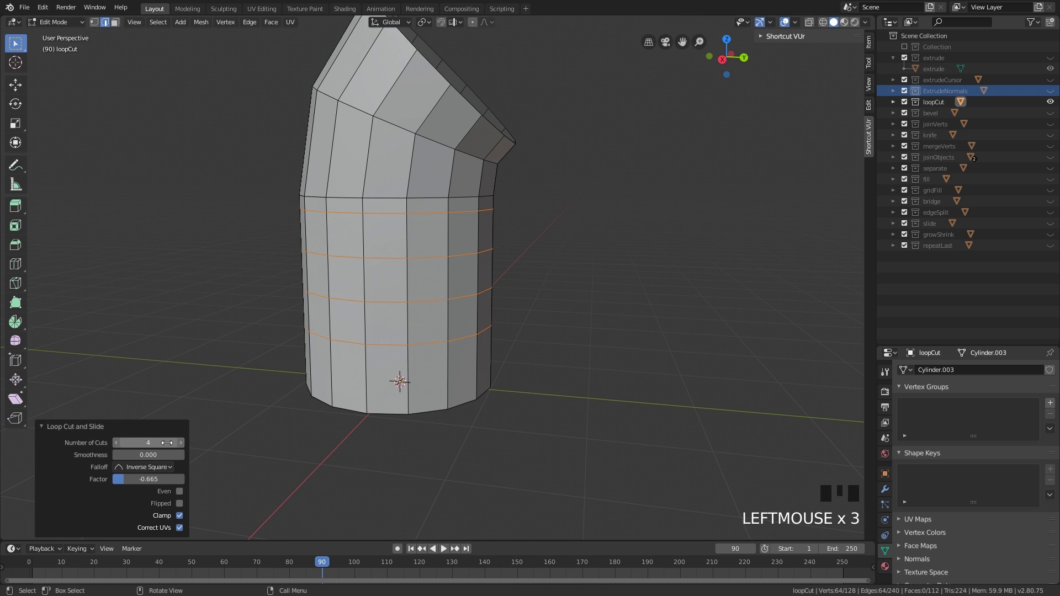
pyautogui.keyDown('shift'); pyautogui.moveTo(407, 275); pyautogui.dragTo(445, 320, button='middle'); pyautogui.keyUp('shift')
pyautogui.hotkey('ctrl', 'z')
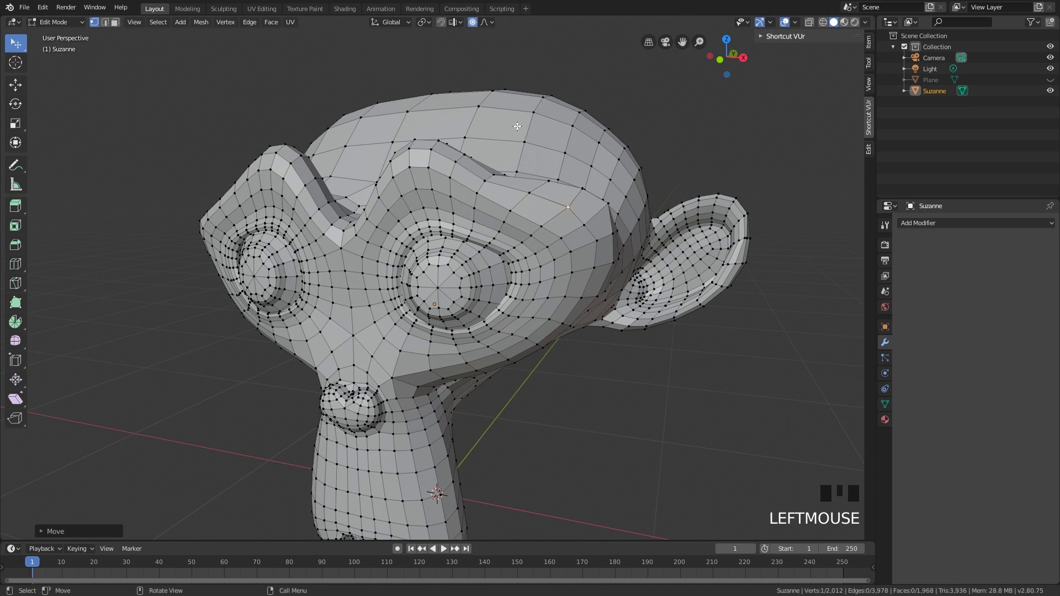
# Pull the monkey's brow vertex with smooth falloff, then toggle the pink cube's edit mode
pyautogui.moveTo(517, 126); pyautogui.dragTo(269, 270)
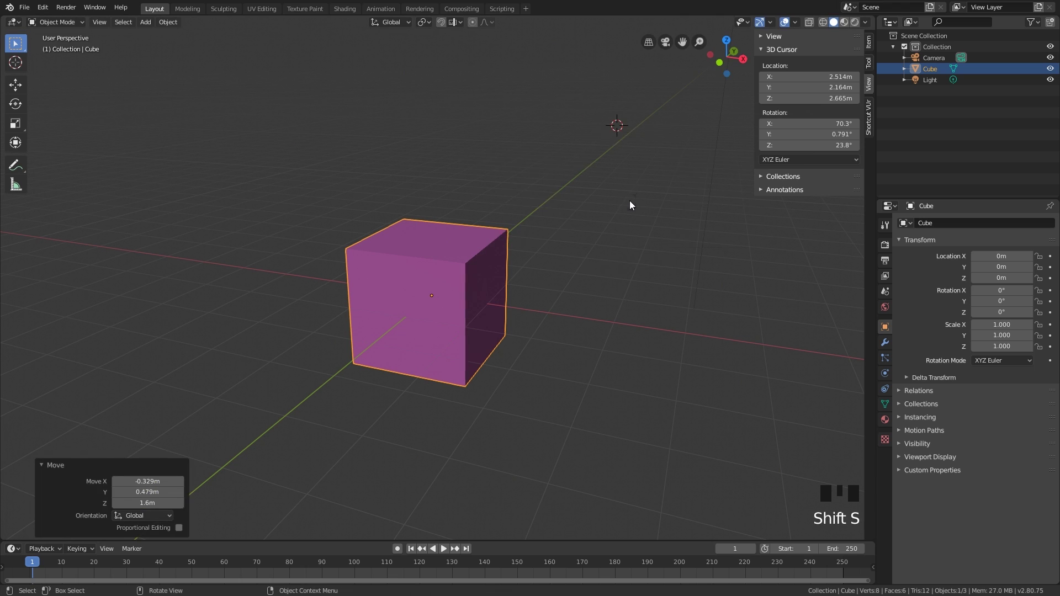
pyautogui.moveTo(629, 204)
pyautogui.mouseDown(button='middle')
pyautogui.moveTo(488, 298)
pyautogui.moveTo(568, 199)
pyautogui.mouseUp(button='middle')
pyautogui.press('Tab')
pyautogui.press('Tab')
pyautogui.click(610, 256)
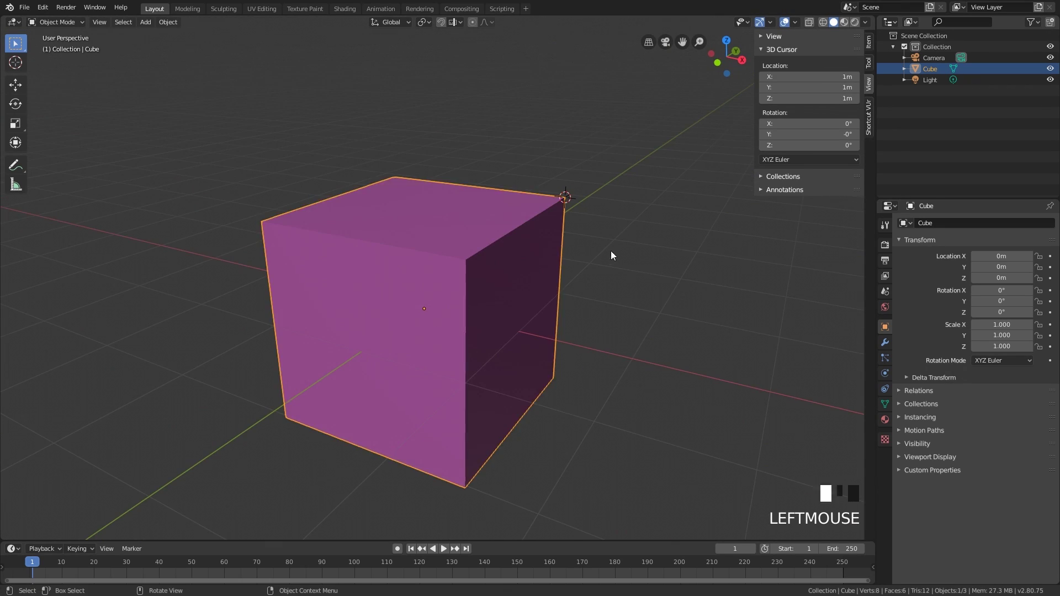
pyautogui.moveTo(600, 245); pyautogui.dragTo(540, 222, button='middle')
# Add a UV sphere and a cylinder beside the cube
pyautogui.hotkey('shift', 'a')
pyautogui.click(627, 270)
pyautogui.moveTo(627, 270); pyautogui.dragTo(387, 189, button='middle')
pyautogui.doubleClick(387, 189)
pyautogui.click(415, 168)
pyautogui.hotkey('shift', 'a')
pyautogui.click(475, 205)
pyautogui.keyDown('shift'); pyautogui.moveTo(477, 205); pyautogui.dragTo(542, 291, button='middle'); pyautogui.keyUp('shift')
# Snap the cursor to the sphere's top vertex and add a cylinder there, scaled to about a quarter
pyautogui.click(534, 201)
pyautogui.press('Tab')
pyautogui.scroll(3, 534, 201)
pyautogui.click(423, 142)
pyautogui.scroll(-2, 423, 142)
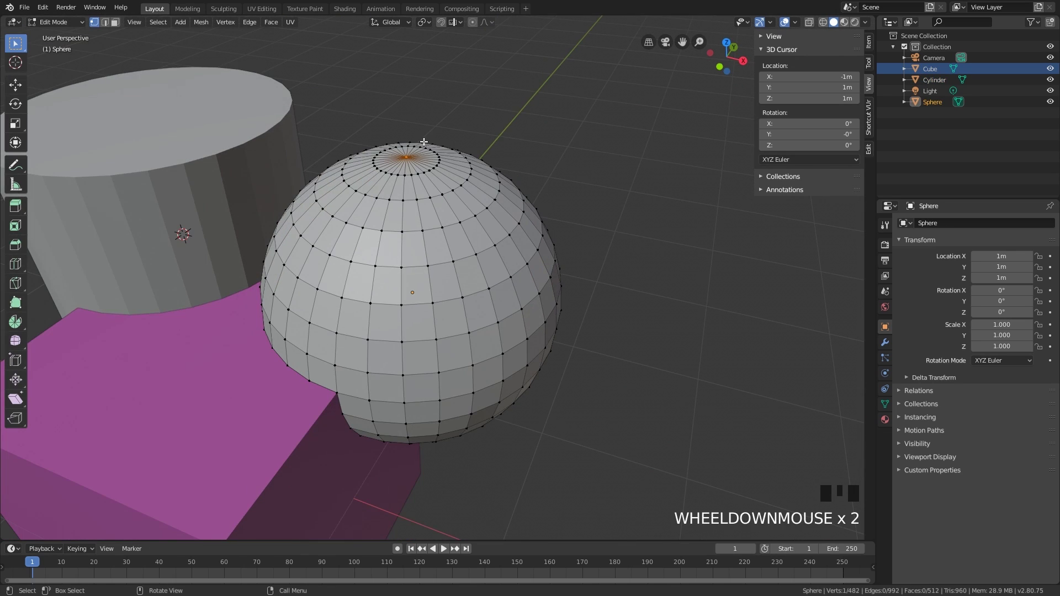
pyautogui.press('Tab')
pyautogui.hotkey('shift', 'a')
pyautogui.click(463, 249)
pyautogui.press('s')
pyautogui.click(447, 215)
pyautogui.keyDown('shift'); pyautogui.moveTo(448, 216); pyautogui.dragTo(524, 223, button='middle'); pyautogui.keyUp('shift')
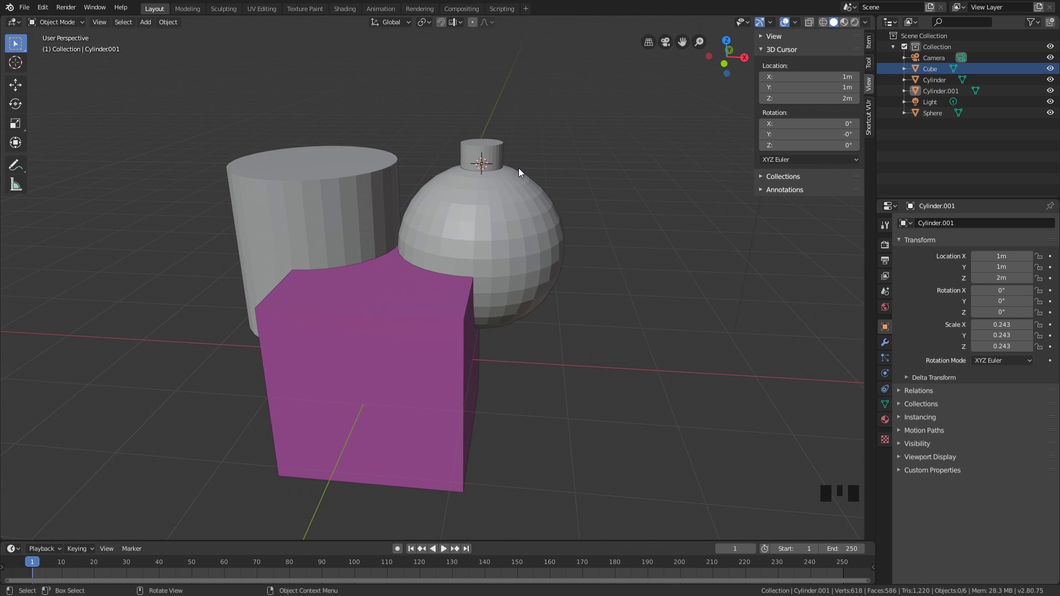
pyautogui.keyDown('shift'); pyautogui.click(480, 231); pyautogui.keyUp('shift')
# Delete the sphere and cylinders, then snap the cube to the 3D cursor and undo it
pyautogui.press('x')
pyautogui.click(390, 194)
pyautogui.click(420, 256)
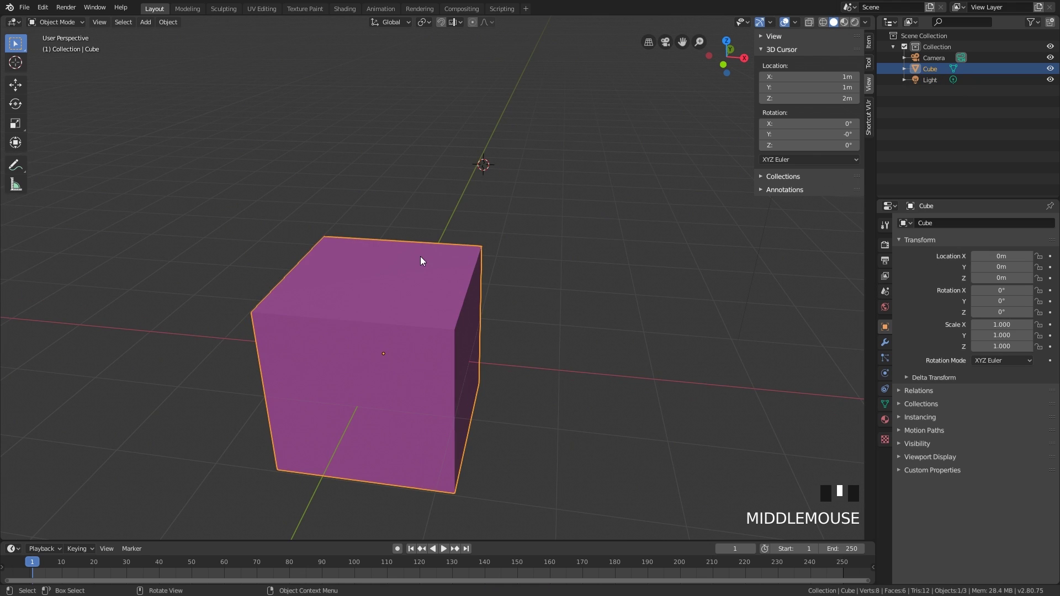
pyautogui.hotkey('shift', 's')
pyautogui.moveTo(420, 256)
pyautogui.mouseDown(button='middle')
pyautogui.moveTo(471, 218)
pyautogui.moveTo(473, 309)
pyautogui.mouseUp(button='middle')
pyautogui.hotkey('ctrl', 'z')
# Duplicate the cube and snap Cube.001 to the 3D cursor
pyautogui.hotkey('shift', 'd')
pyautogui.click(196, 195)
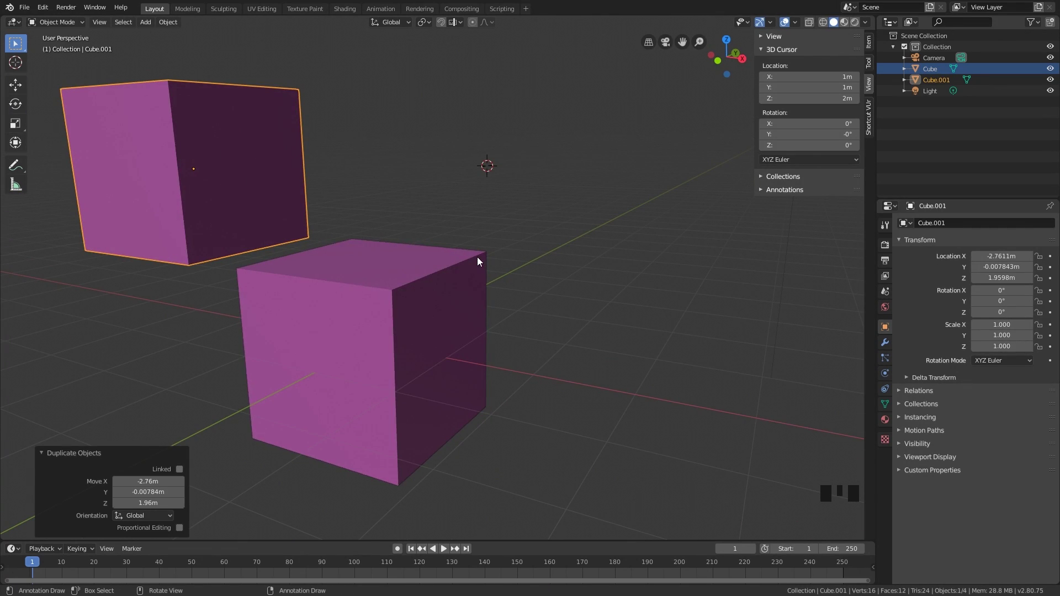
pyautogui.click(497, 248)
pyautogui.click(284, 161)
pyautogui.hotkey('shift', 's')
pyautogui.moveTo(284, 161); pyautogui.dragTo(444, 284, button='middle')
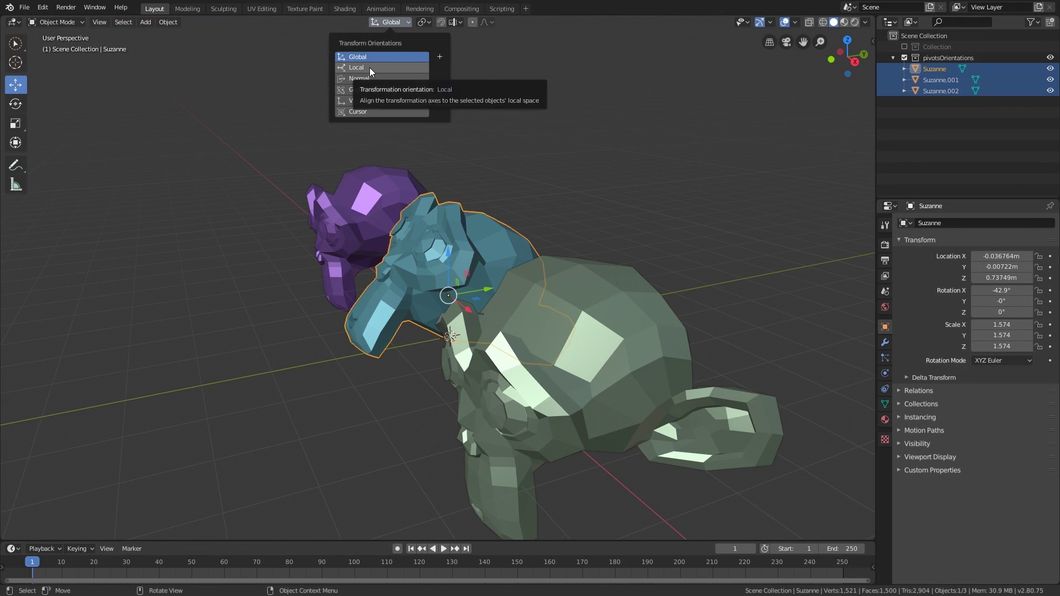
# Deform the purple Suzanne head by moving a lattice corner point
pyautogui.moveTo(371, 71)
pyautogui.mouseDown(button='middle')
pyautogui.moveTo(620, 237)
pyautogui.moveTo(344, 190)
pyautogui.mouseUp(button='middle')
pyautogui.click(343, 190)
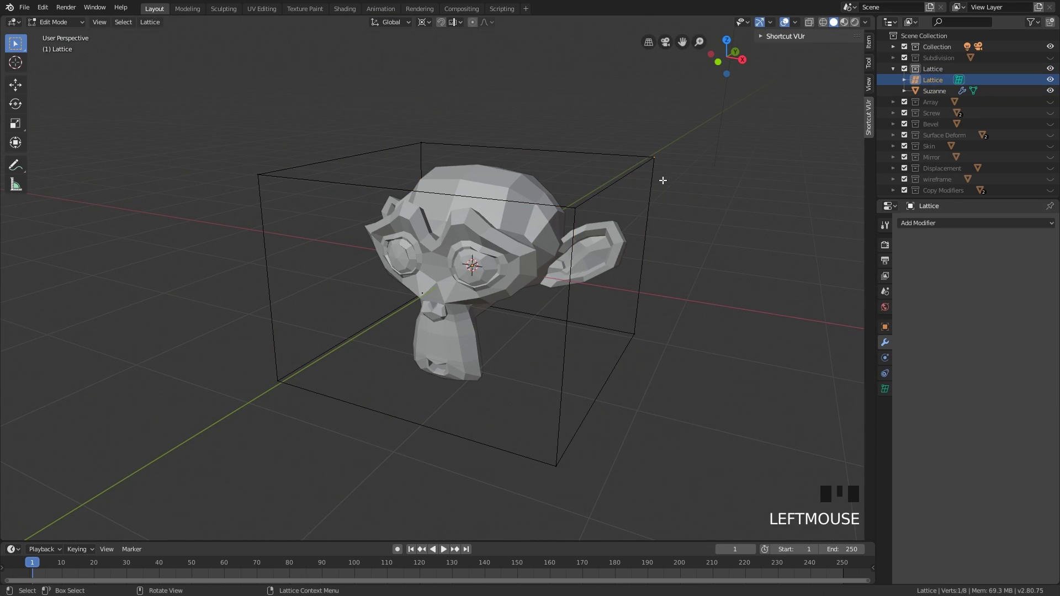
pyautogui.press('g')
pyautogui.click(419, 422)
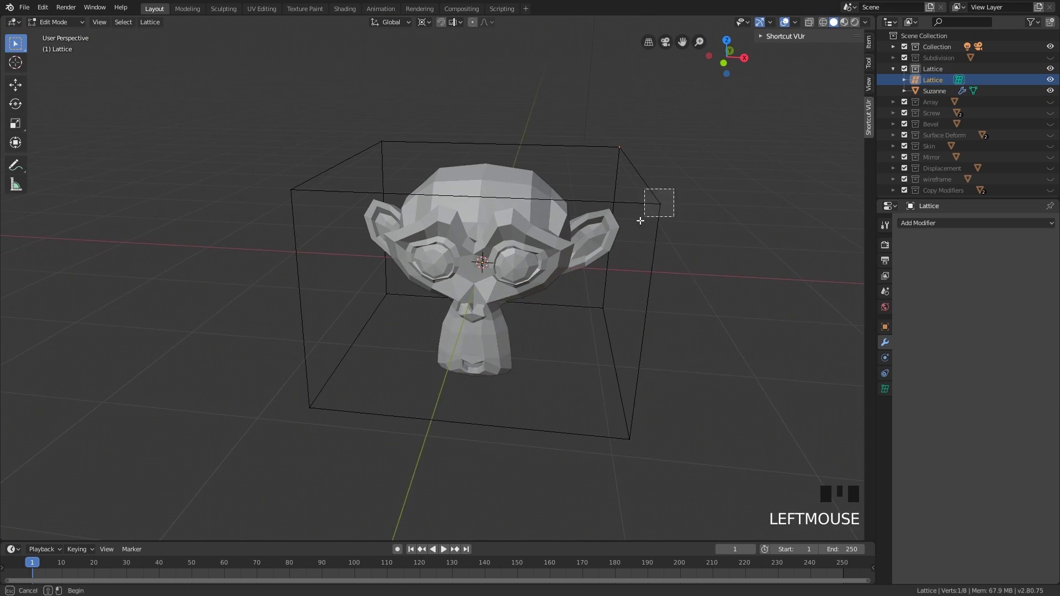
pyautogui.press('g')
# Check the lattice settings, then tighten the spacing between the arrayed columns
pyautogui.moveTo(625, 252); pyautogui.dragTo(670, 256, button='middle')
pyautogui.click(884, 388)
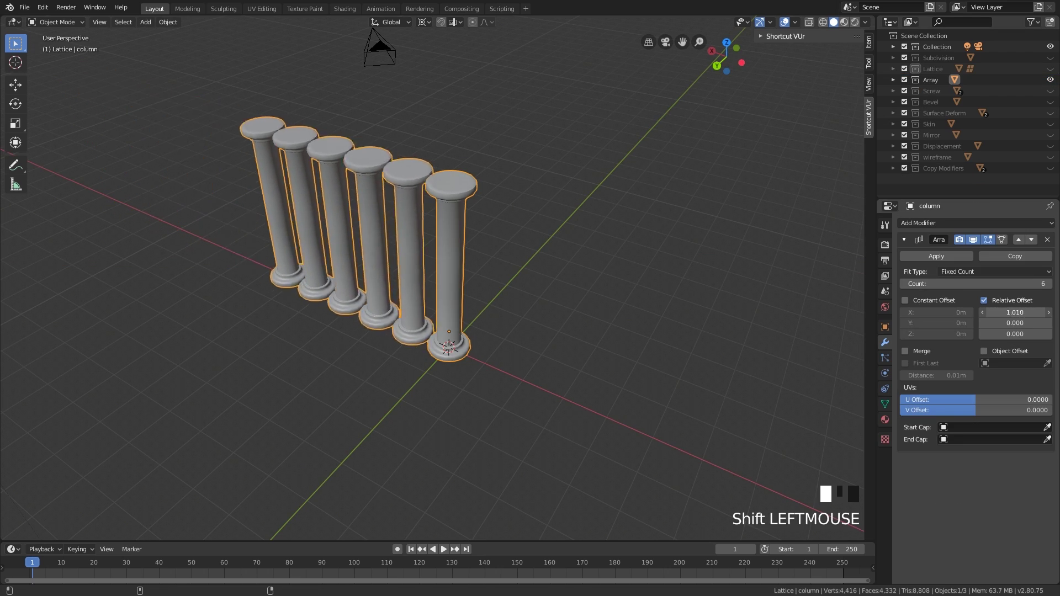
pyautogui.moveTo(431, 282)
pyautogui.keyDown('shift'); pyautogui.mouseDown(button='middle')
pyautogui.moveTo(480, 311)
pyautogui.moveTo(580, 456)
pyautogui.moveTo(508, 318)
pyautogui.moveTo(549, 319)
pyautogui.moveTo(529, 314)
pyautogui.mouseUp(button='middle'); pyautogui.keyUp('shift')
pyautogui.click(904, 240)
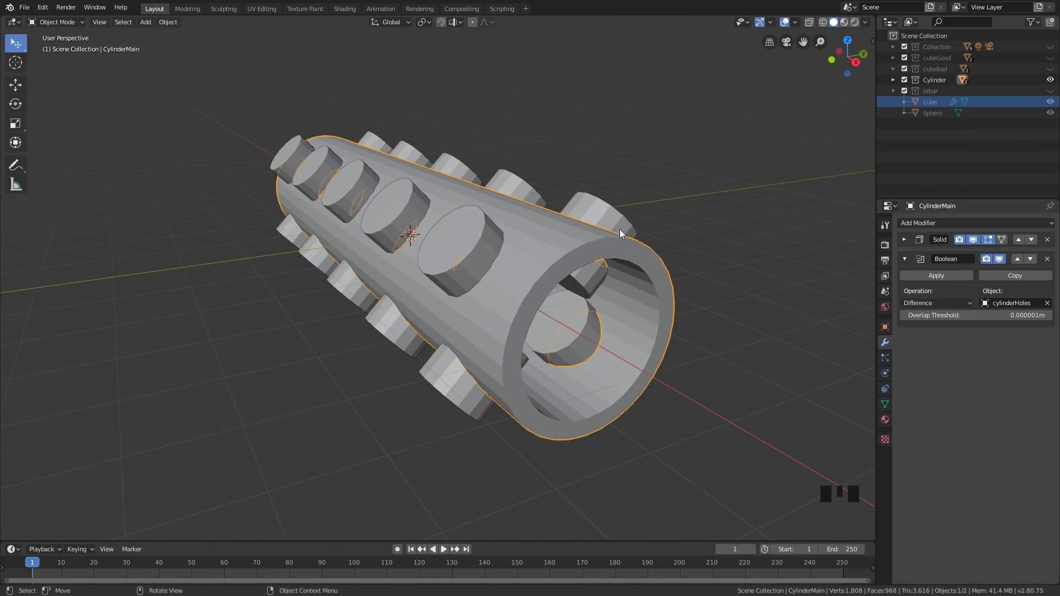
# Display the hole-cutting pegs as wireframe
pyautogui.click(884, 327)
pyautogui.click(1004, 536)
pyautogui.click(982, 511)
pyautogui.press('g')
pyautogui.moveTo(751, 359)
pyautogui.mouseDown(button='middle')
pyautogui.moveTo(582, 354)
pyautogui.moveTo(531, 264)
pyautogui.moveTo(562, 270)
pyautogui.mouseUp(button='middle')
# Inspect the main cylinder's Boolean modifier, which uses the cylinderHoles peg object
pyautogui.click(562, 270)
pyautogui.click(884, 342)
pyautogui.moveTo(884, 341); pyautogui.dragTo(650, 256, button='middle')
pyautogui.scroll(2, 649, 256)
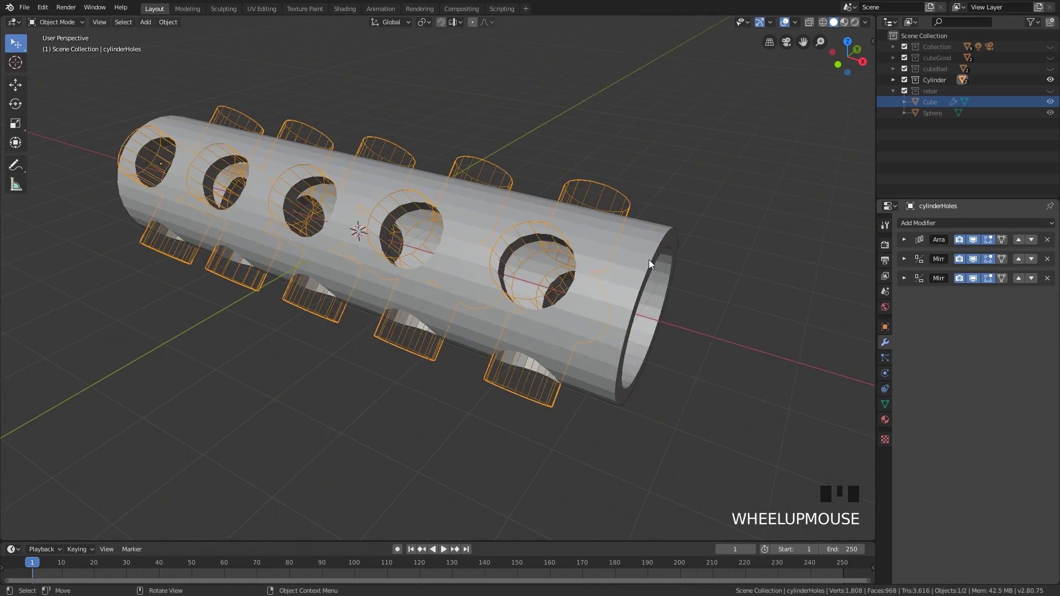
pyautogui.click(905, 259)
pyautogui.click(1012, 304)
pyautogui.click(902, 239)
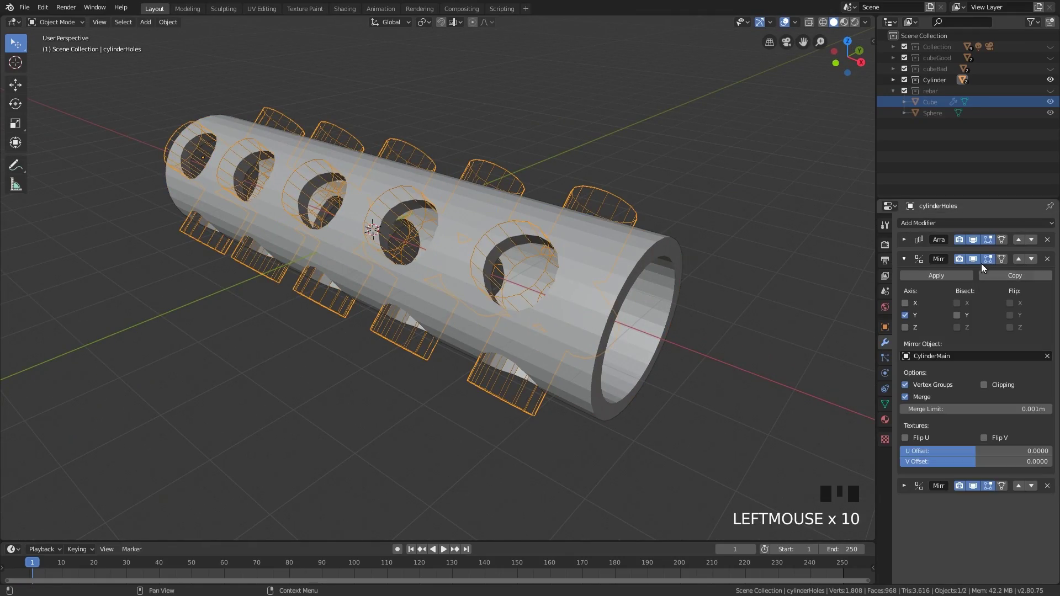
# Display the sphere as wireframe, then as a bounding box
pyautogui.moveTo(497, 248); pyautogui.dragTo(430, 290, button='middle')
pyautogui.click(464, 124)
pyautogui.click(884, 326)
pyautogui.click(898, 470)
pyautogui.click(1006, 536)
pyautogui.click(1000, 512)
# Move the sphere and scale it along the X axis
pyautogui.press('g')
pyautogui.press('s')
pyautogui.press('x')
pyautogui.click(497, 278)
pyautogui.moveTo(463, 249)
pyautogui.mouseDown(button='middle')
pyautogui.moveTo(498, 277)
pyautogui.moveTo(439, 333)
pyautogui.moveTo(688, 276)
pyautogui.moveTo(417, 293)
pyautogui.mouseUp(button='middle')
pyautogui.press('g')
pyautogui.moveTo(407, 251); pyautogui.dragTo(431, 273, button='middle')
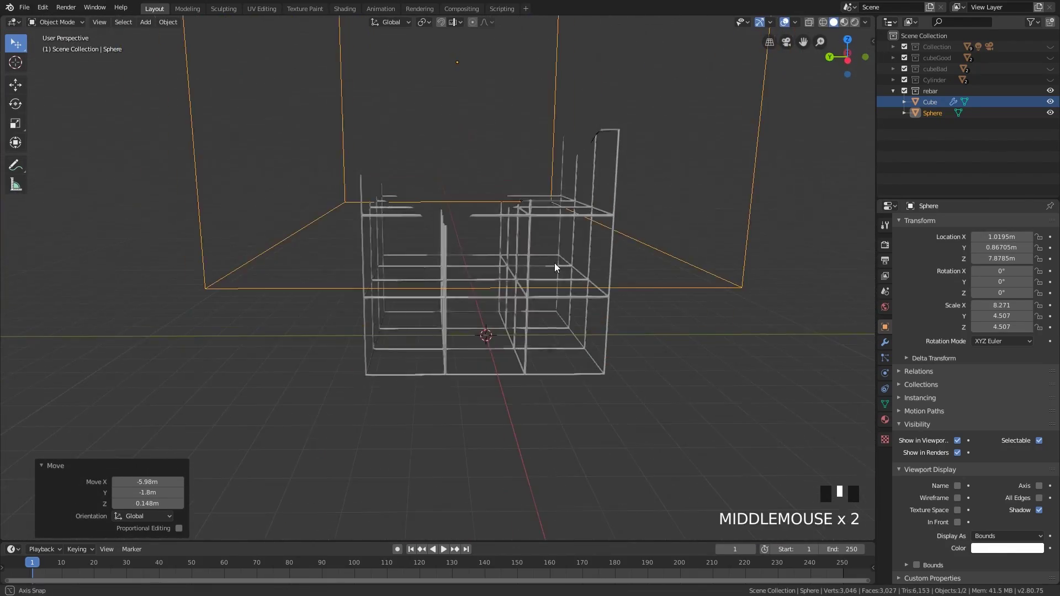
pyautogui.press('g')
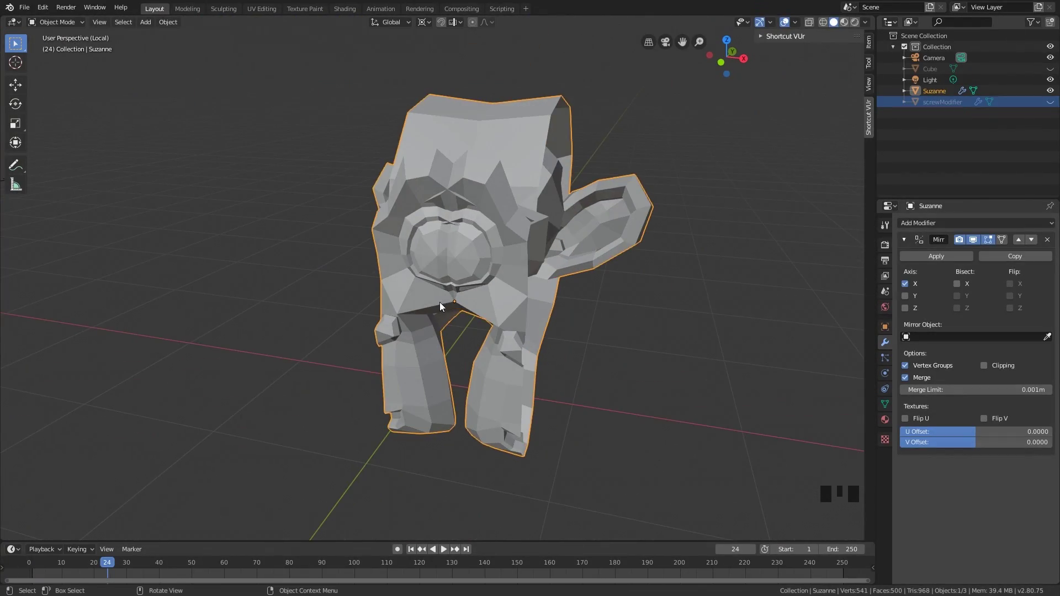
# Try setting Suzanne's origin with the Object menu commands
pyautogui.press('Tab')
pyautogui.scroll(3, 453, 294)
pyautogui.click(525, 326)
pyautogui.click(298, 58)
pyautogui.moveTo(298, 58)
pyautogui.mouseDown(button='middle')
pyautogui.moveTo(248, 91)
pyautogui.moveTo(216, 58)
pyautogui.mouseUp(button='middle')
pyautogui.click(168, 22)
pyautogui.moveTo(186, 46)
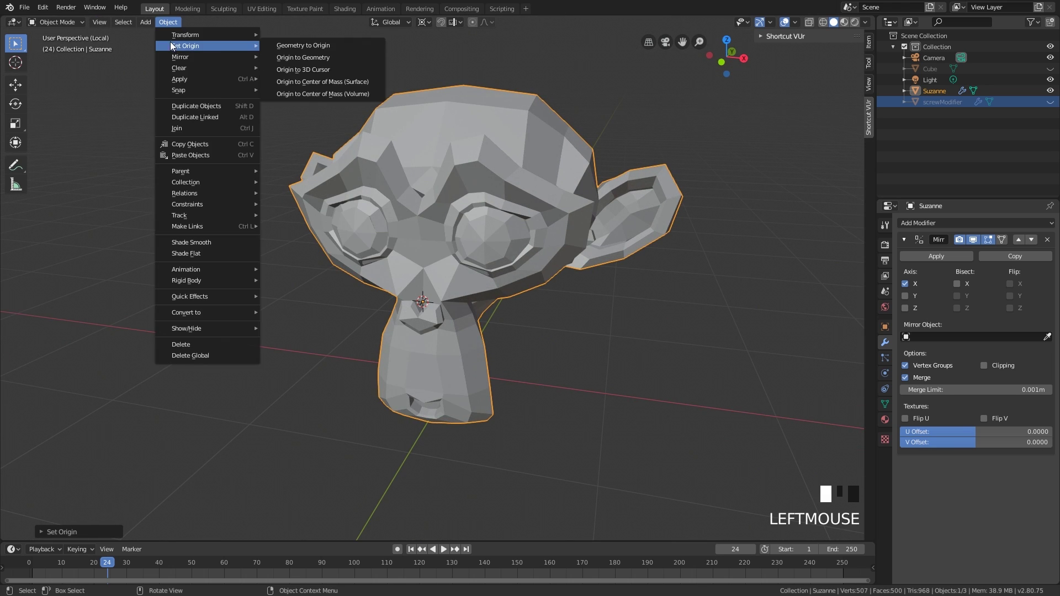
pyautogui.click(327, 73)
# Move Suzanne's origin to the 3D cursor through Quick Favourites
pyautogui.press('Tab')
pyautogui.scroll(2, 553, 263)
pyautogui.press('Tab')
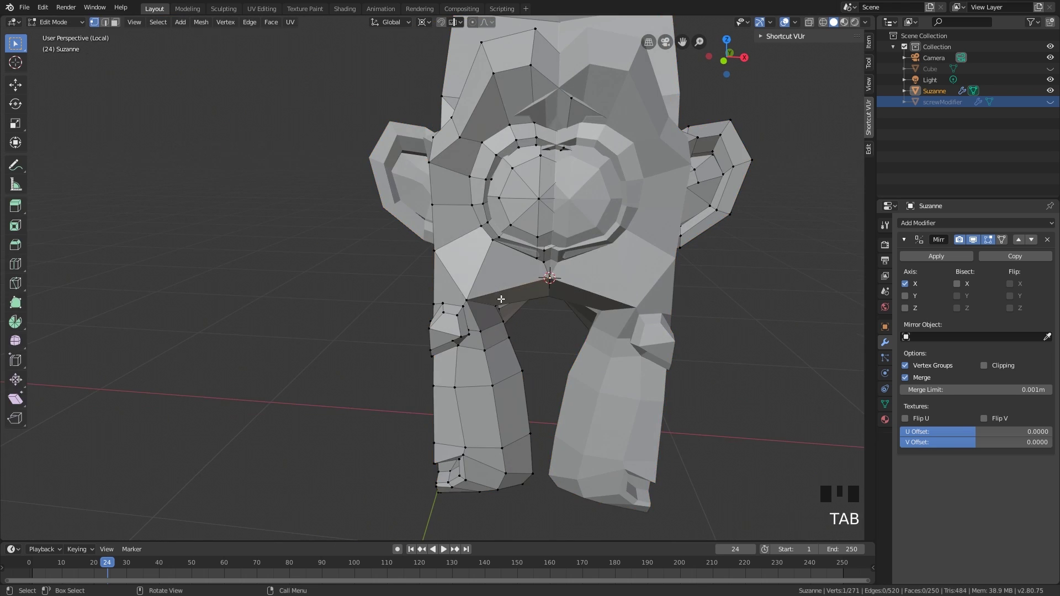
pyautogui.press('Tab')
pyautogui.moveTo(484, 260)
pyautogui.mouseDown(button='middle')
pyautogui.moveTo(517, 308)
pyautogui.moveTo(455, 354)
pyautogui.moveTo(441, 326)
pyautogui.moveTo(544, 289)
pyautogui.mouseUp(button='middle')
pyautogui.press('q')
pyautogui.click(512, 296)
pyautogui.scroll(3, 473, 332)
# Move the screw profile in Edit Mode, then set the screw's origin to the 3D cursor
pyautogui.press('Tab')
pyautogui.press('g')
pyautogui.click(473, 295)
pyautogui.moveTo(473, 295)
pyautogui.mouseDown(button='middle')
pyautogui.moveTo(592, 346)
pyautogui.moveTo(535, 350)
pyautogui.mouseUp(button='middle')
pyautogui.hotkey('shift', 's')
pyautogui.press('Tab')
pyautogui.press('q')
pyautogui.click(473, 307)
pyautogui.moveTo(473, 307); pyautogui.dragTo(582, 480, button='middle')
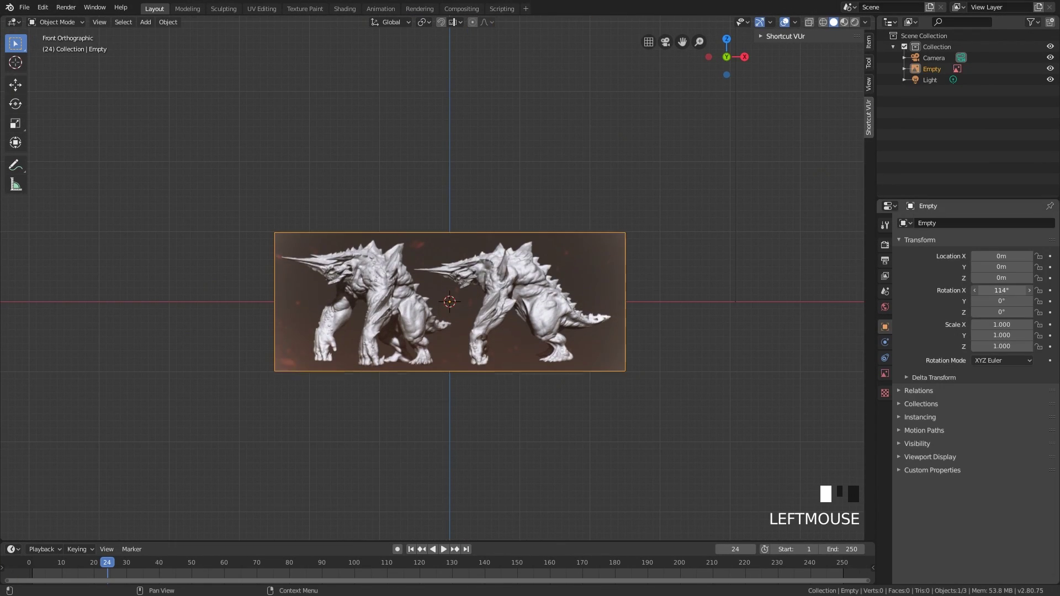
# Rotate the creature reference 90° on X, delete it, and confirm the bolt move
pyautogui.moveTo(1000, 291); pyautogui.dragTo(977, 290)
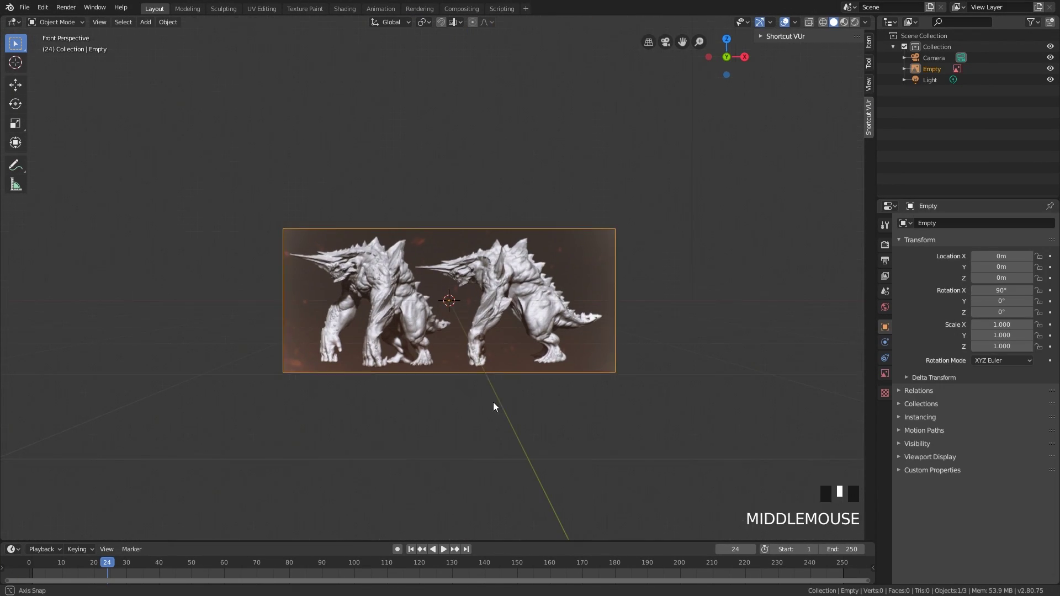
pyautogui.moveTo(496, 407)
pyautogui.mouseDown(button='middle')
pyautogui.moveTo(428, 359)
pyautogui.moveTo(540, 307)
pyautogui.moveTo(518, 320)
pyautogui.mouseUp(button='middle')
pyautogui.press('Delete')
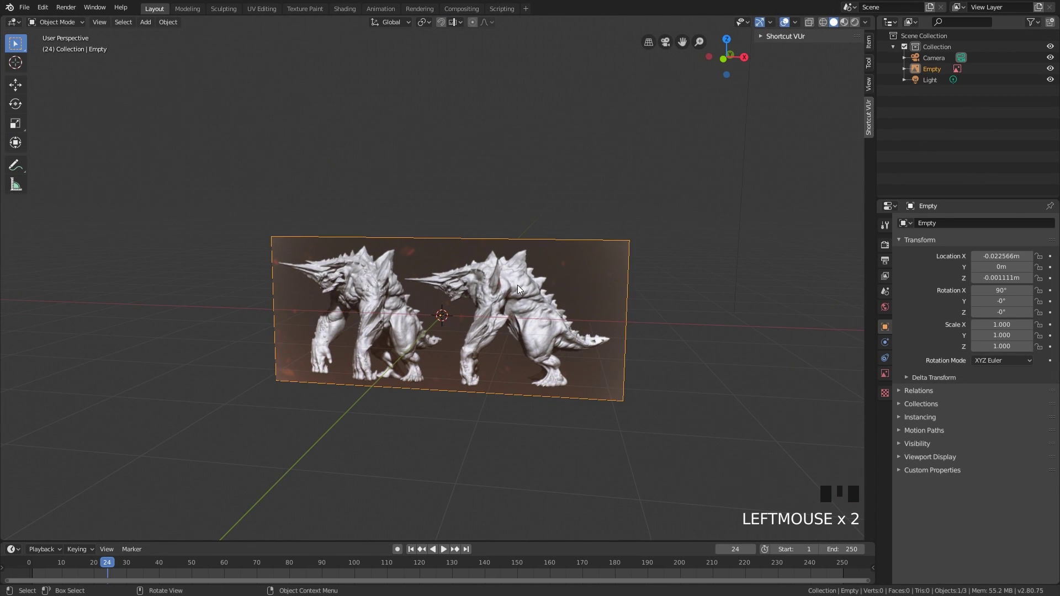
pyautogui.click(207, 213)
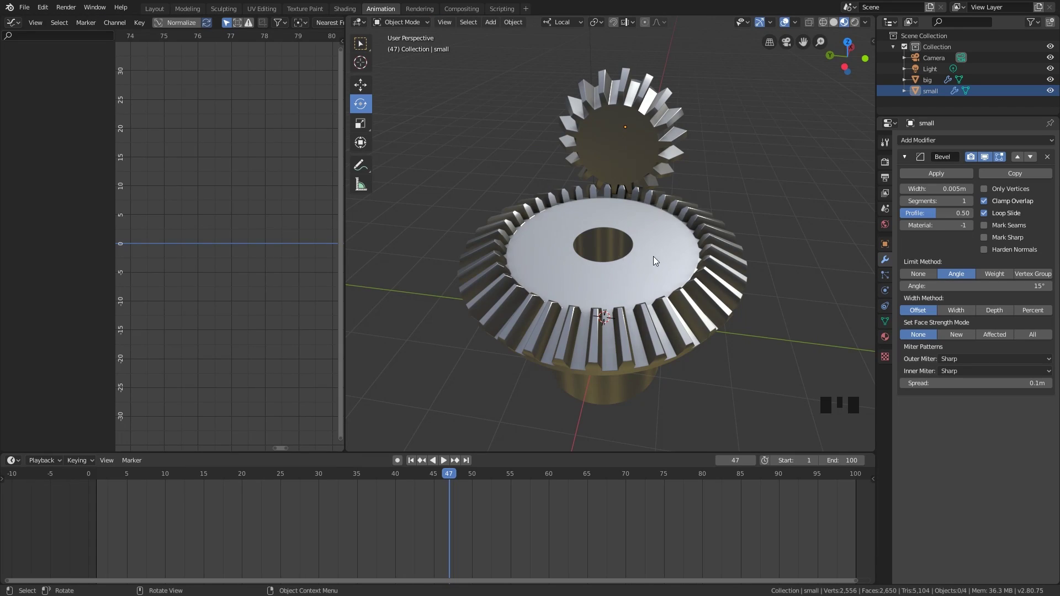
pyautogui.moveTo(653, 256)
pyautogui.mouseDown(button='middle')
pyautogui.moveTo(680, 249)
pyautogui.moveTo(636, 238)
pyautogui.mouseUp(button='middle')
# Select the big gear, check its transform values, and play the animation
pyautogui.click(636, 238)
pyautogui.moveTo(726, 232); pyautogui.dragTo(704, 248, button='middle')
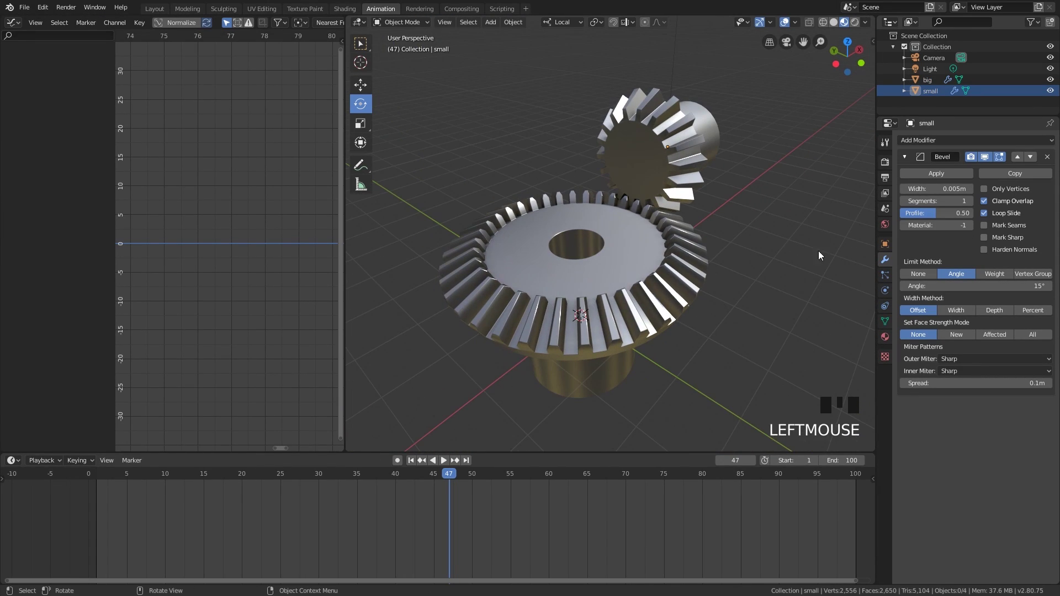
pyautogui.click(927, 80)
pyautogui.click(884, 243)
pyautogui.moveTo(703, 170); pyautogui.dragTo(817, 306, button='middle')
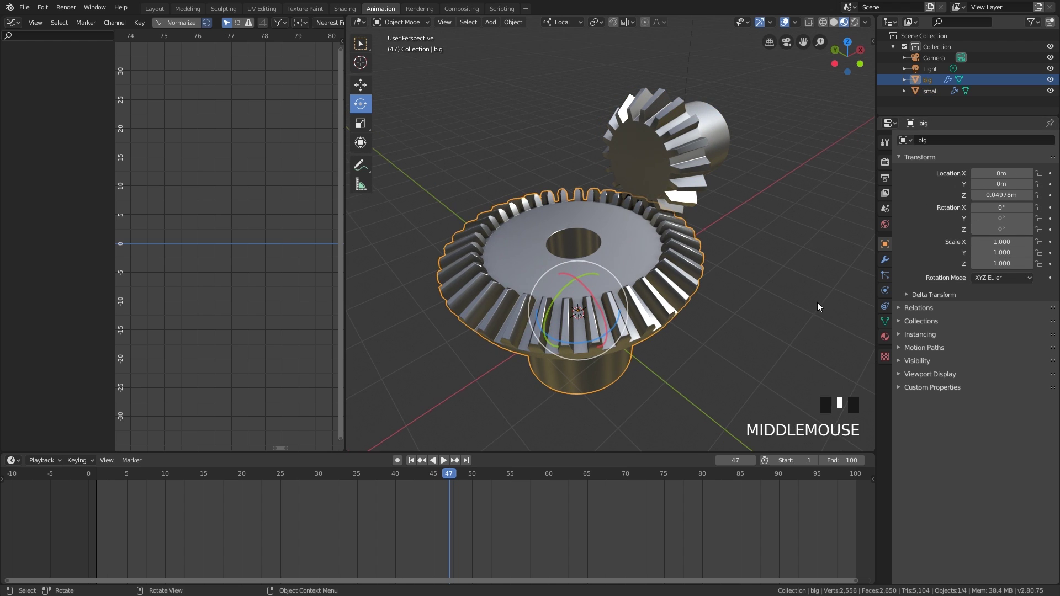
pyautogui.hotkey('shift', 'space')
pyautogui.moveTo(736, 297); pyautogui.dragTo(638, 165, button='middle')
# Rotate the small gear 360° on X, keyframed at frames 1 and 75, and play it
pyautogui.click(637, 131)
pyautogui.press('r')
pyautogui.press('x')
pyautogui.click(710, 158)
pyautogui.scroll(-2, 710, 157)
pyautogui.moveTo(710, 158); pyautogui.dragTo(630, 249, button='middle')
pyautogui.click(97, 474)
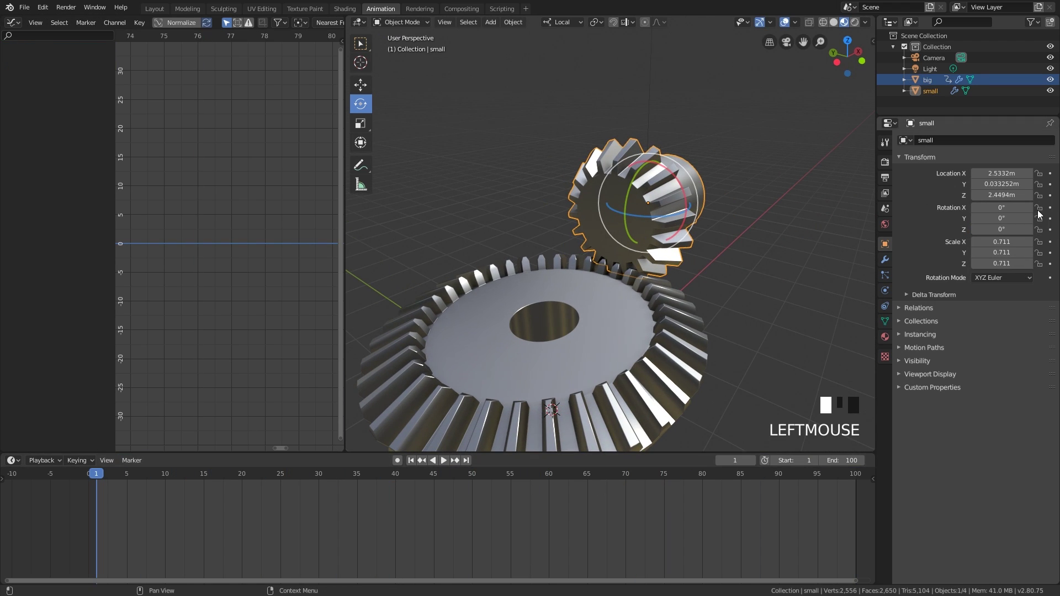
pyautogui.click(738, 460)
pyautogui.write('60')
pyautogui.press('Return')
pyautogui.moveTo(787, 315)
pyautogui.mouseDown(button='middle')
pyautogui.moveTo(732, 298)
pyautogui.moveTo(683, 263)
pyautogui.moveTo(551, 252)
pyautogui.moveTo(675, 287)
pyautogui.mouseUp(button='middle')
pyautogui.hotkey('shift', 'space')
pyautogui.scroll(-3, 760, 258)
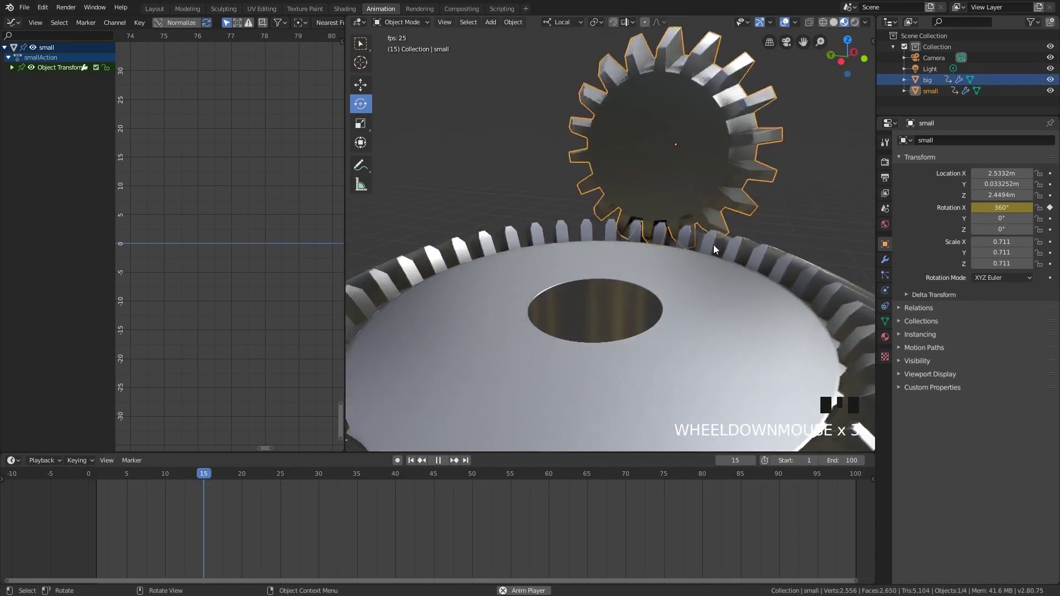
# Make both gears' rotation curve Linear for constant speed and play it back
pyautogui.moveTo(706, 218); pyautogui.dragTo(668, 262, button='middle')
pyautogui.scroll(-2, 668, 267)
pyautogui.keyDown('shift'); pyautogui.click(655, 262); pyautogui.keyUp('shift')
pyautogui.keyDown('shift'); pyautogui.click(680, 158); pyautogui.keyUp('shift')
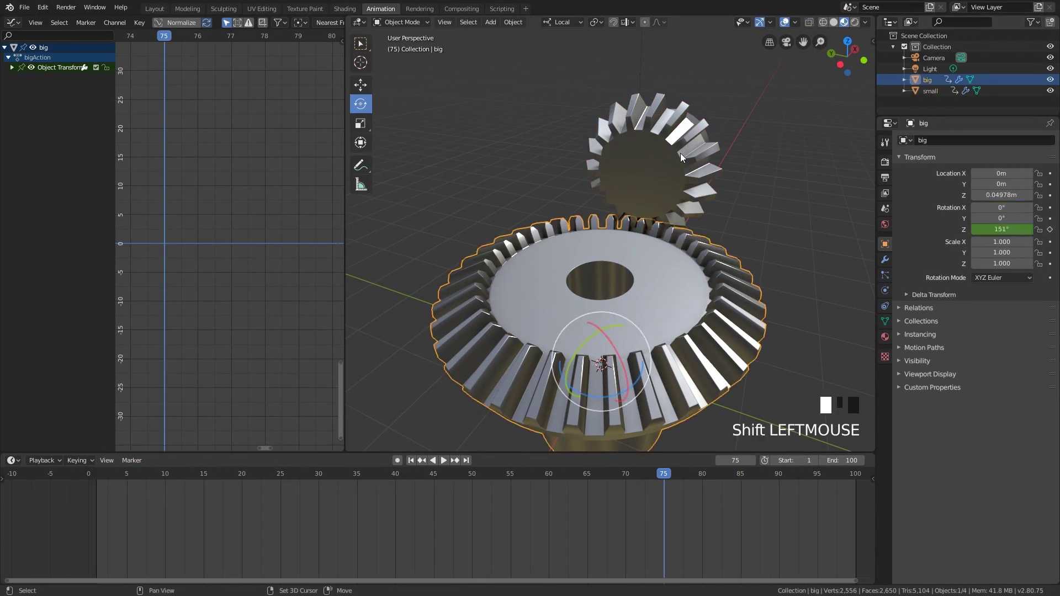
pyautogui.scroll(-3, 262, 171)
pyautogui.rightClick(220, 249)
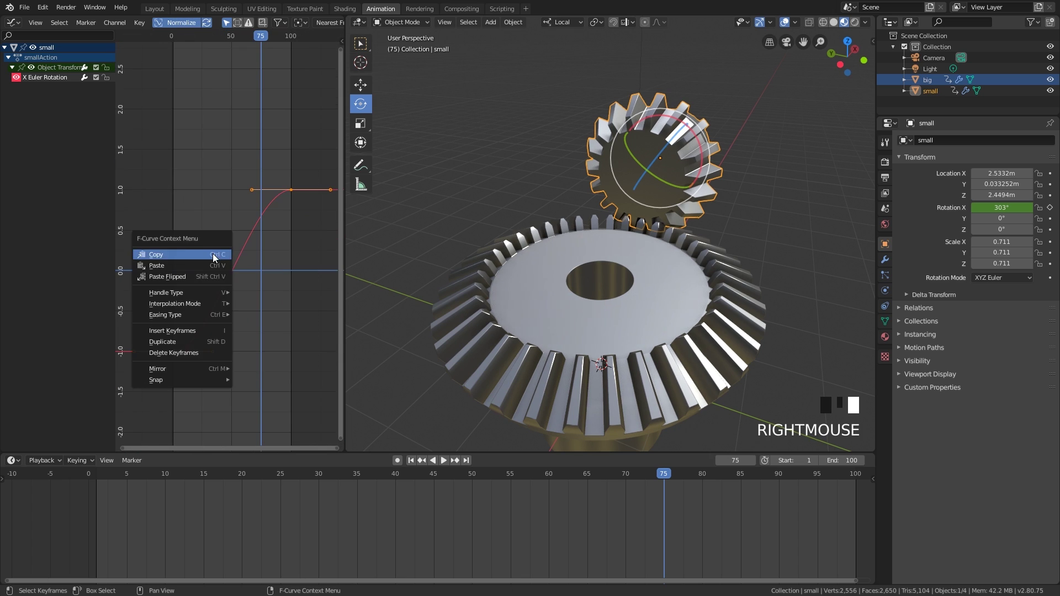
pyautogui.click(254, 334)
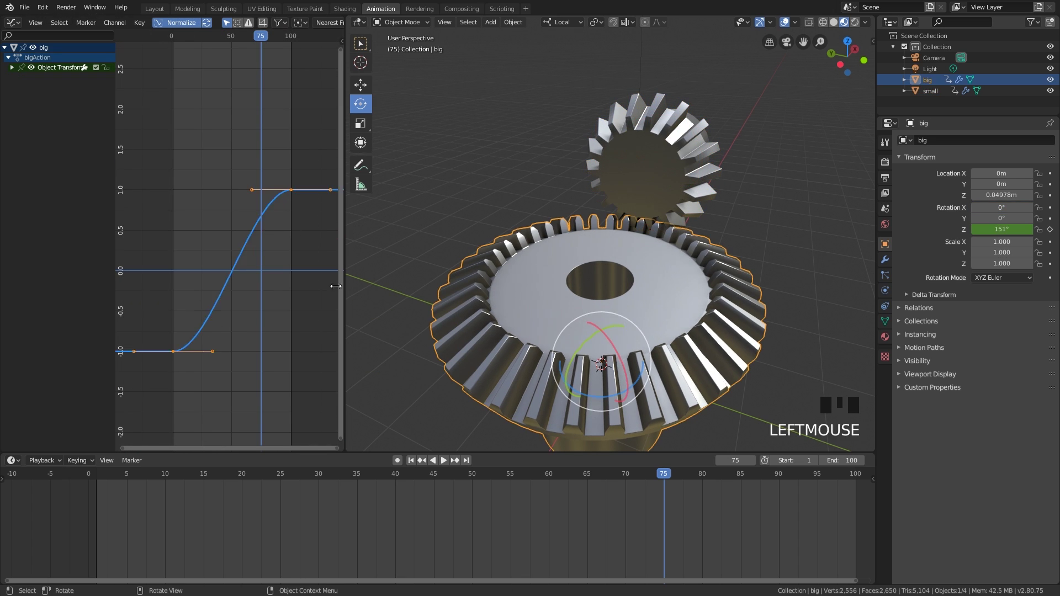
pyautogui.rightClick(237, 263)
pyautogui.scroll(4, 634, 218)
pyautogui.hotkey('shift', 'space')
pyautogui.scroll(-4, 699, 209)
pyautogui.moveTo(699, 209)
pyautogui.mouseDown(button='middle')
pyautogui.moveTo(662, 224)
pyautogui.moveTo(702, 208)
pyautogui.mouseUp(button='middle')
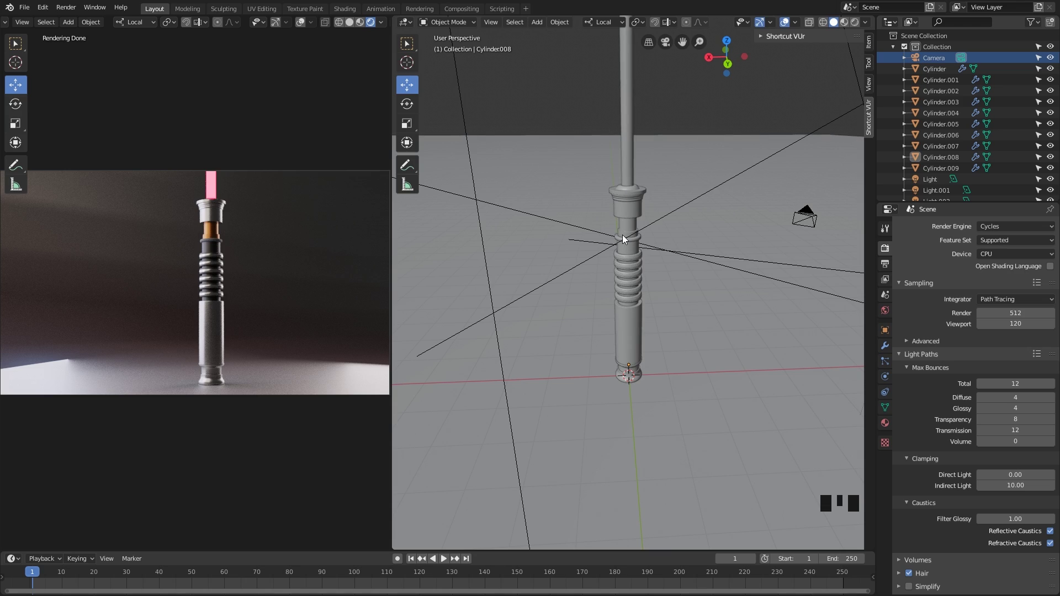
# Orbit the camera around the red-glowing lightsaber in the rendered view
pyautogui.moveTo(290, 270)
pyautogui.mouseDown(button='middle')
pyautogui.moveTo(239, 240)
pyautogui.moveTo(279, 278)
pyautogui.moveTo(241, 266)
pyautogui.moveTo(240, 285)
pyautogui.moveTo(228, 272)
pyautogui.moveTo(238, 248)
pyautogui.moveTo(257, 345)
pyautogui.mouseUp(button='middle')
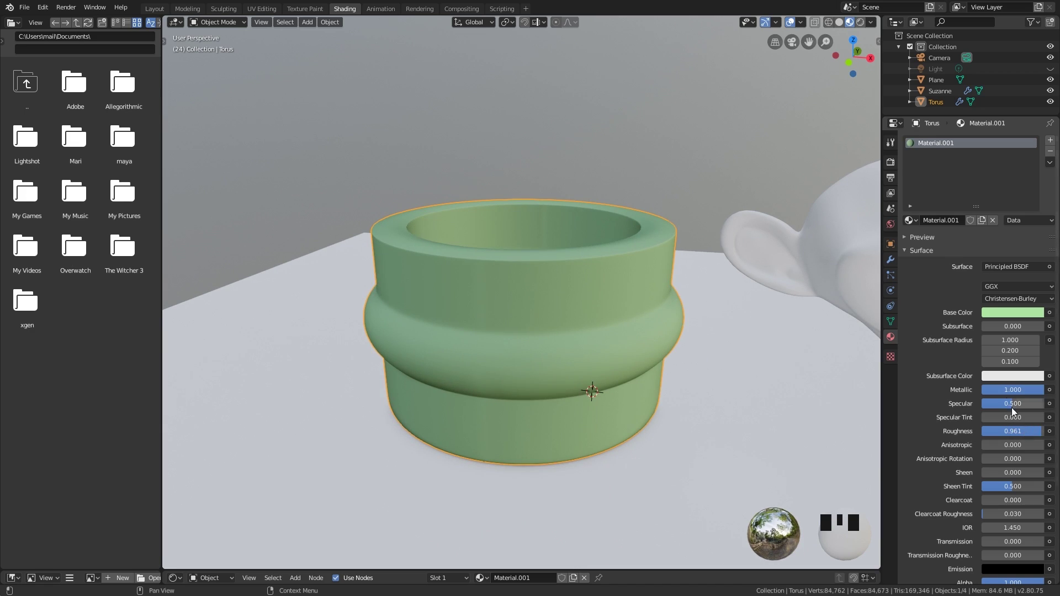
# Make the torus glossy and transmissive with metallic off, shown in rendered preview
pyautogui.moveTo(1035, 434)
pyautogui.mouseDown()
pyautogui.moveTo(983, 430)
pyautogui.moveTo(993, 430)
pyautogui.mouseUp()
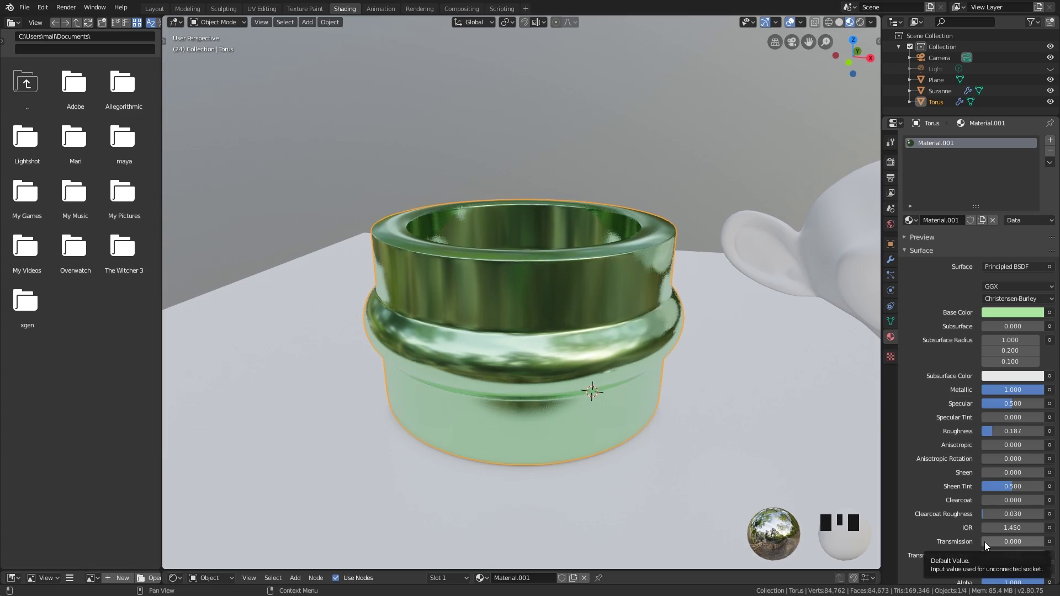
pyautogui.moveTo(985, 541); pyautogui.dragTo(1027, 541)
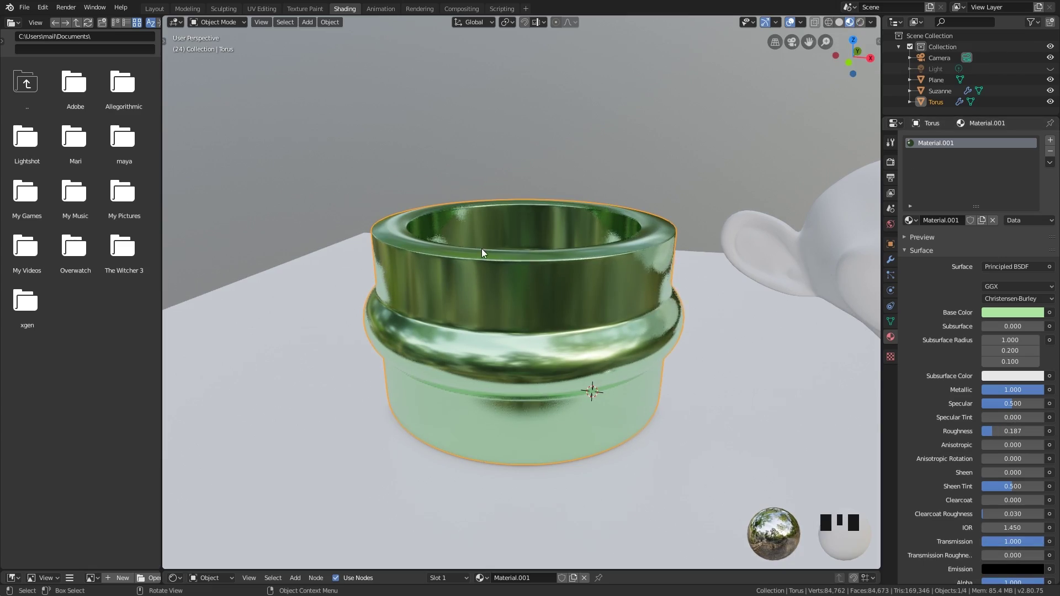
pyautogui.moveTo(492, 225)
pyautogui.mouseDown(button='middle')
pyautogui.moveTo(655, 375)
pyautogui.moveTo(694, 345)
pyautogui.mouseUp(button='middle')
pyautogui.hotkey('ctrl', 'shift', 'z')
# Change the subsurface colour to red and switch to Material Preview shading
pyautogui.click(990, 382)
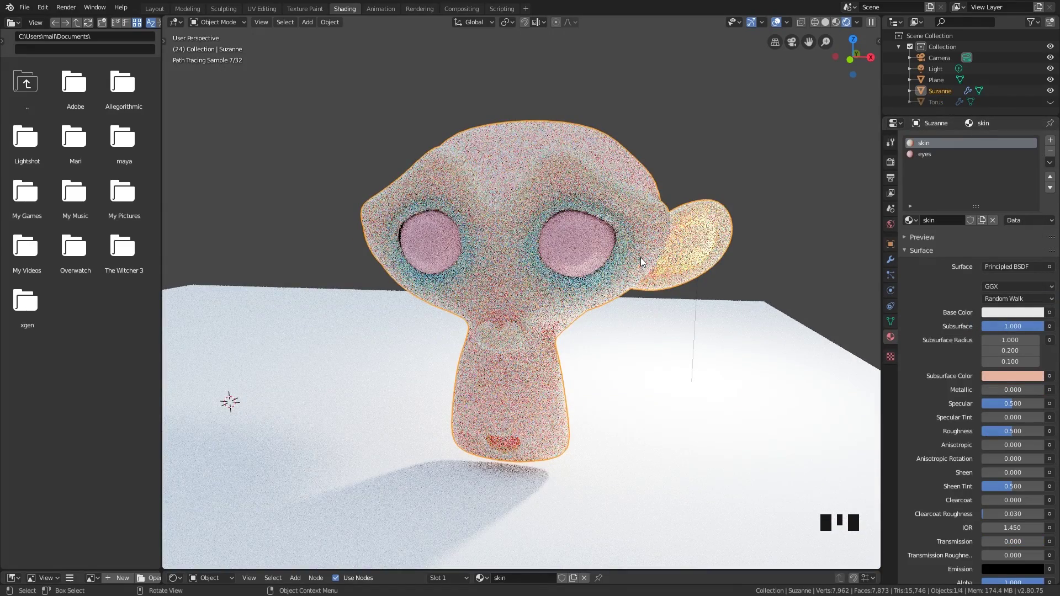
pyautogui.click(1013, 376)
pyautogui.click(990, 288)
pyautogui.press('z')
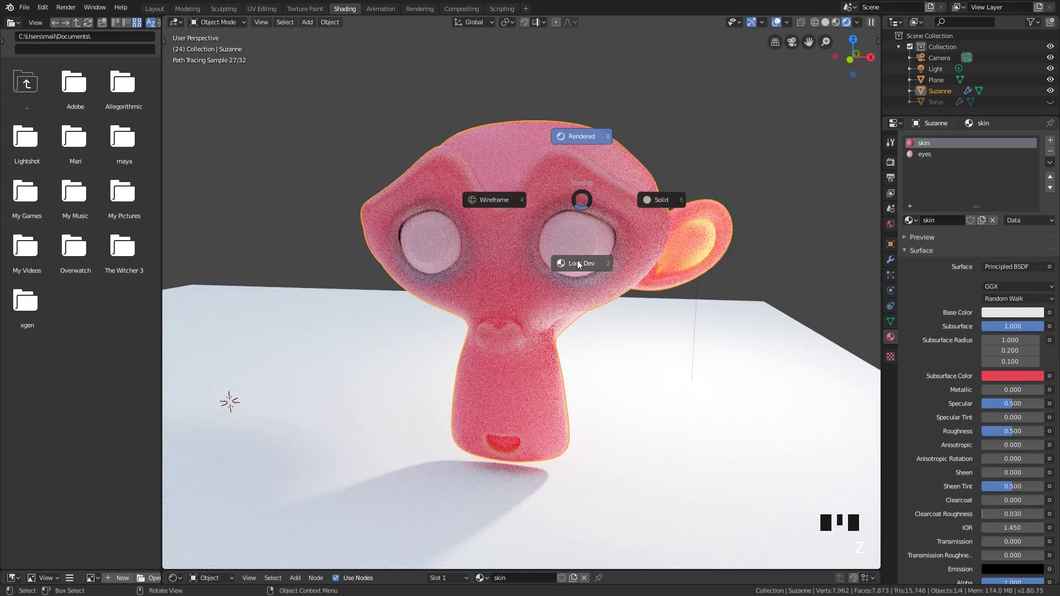
pyautogui.click(576, 264)
# Remove Suzanne's material slots, browse the file's Materials data, then undo the changes
pyautogui.click(1050, 151)
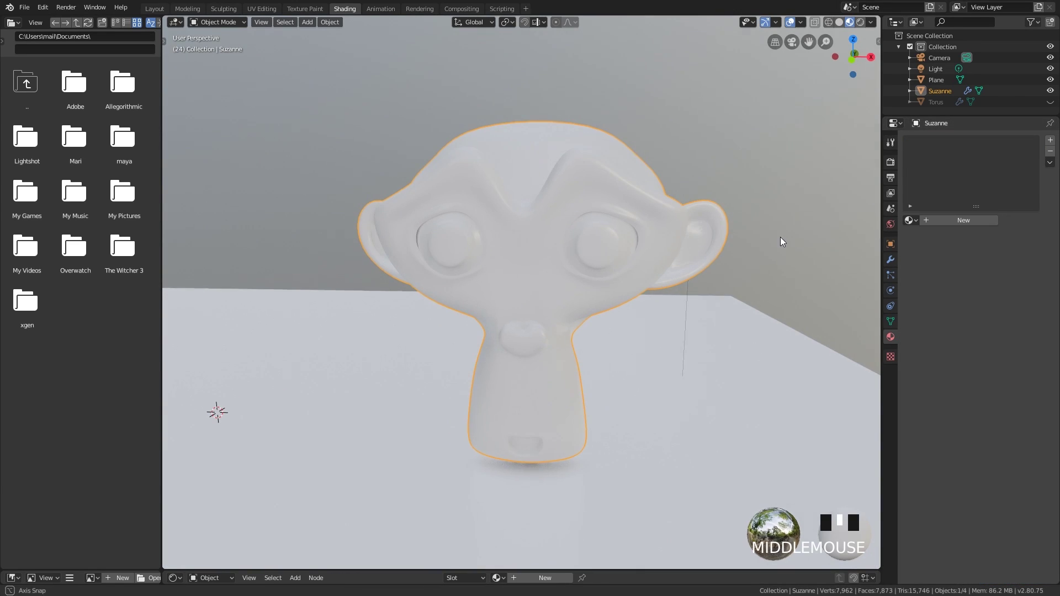
pyautogui.moveTo(915, 117); pyautogui.dragTo(915, 180)
pyautogui.click(913, 114)
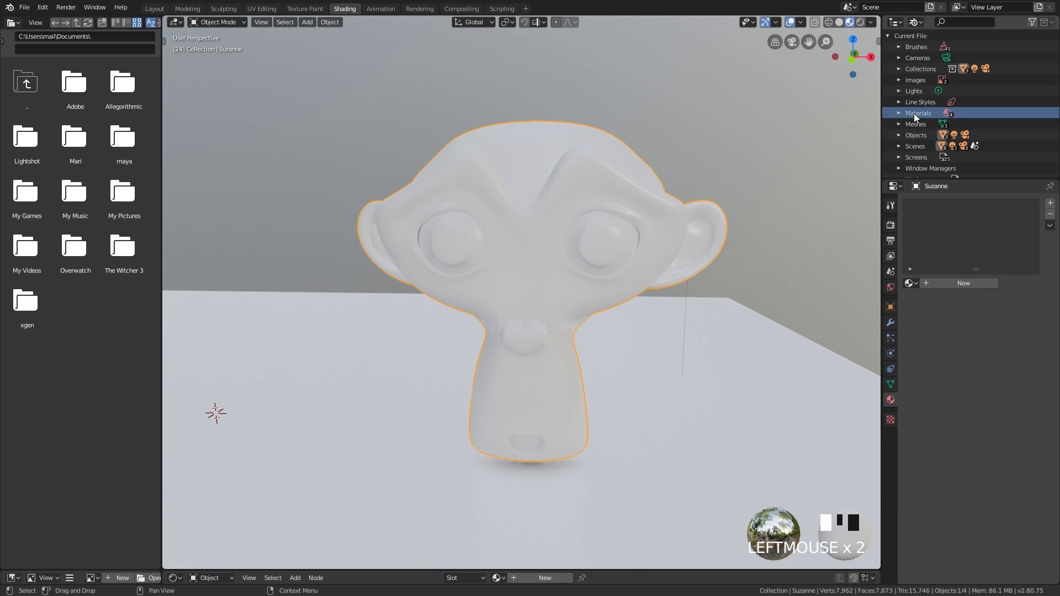
pyautogui.rightClick(953, 135)
pyautogui.click(919, 169)
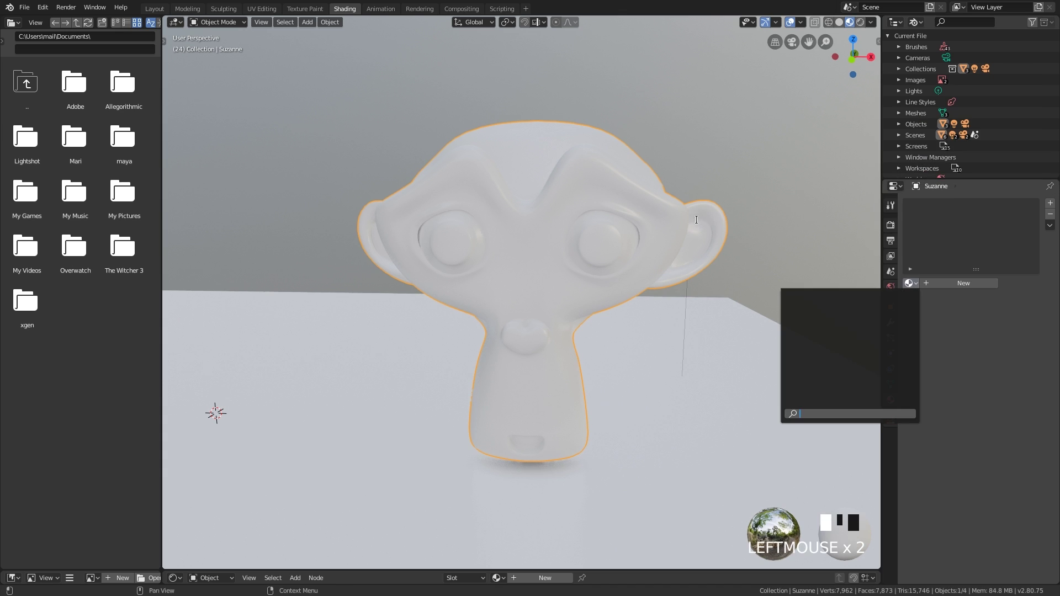
pyautogui.hotkey('ctrl', 'z')
pyautogui.hotkey('ctrl', 'z')
pyautogui.hotkey('ctrl', 'z')
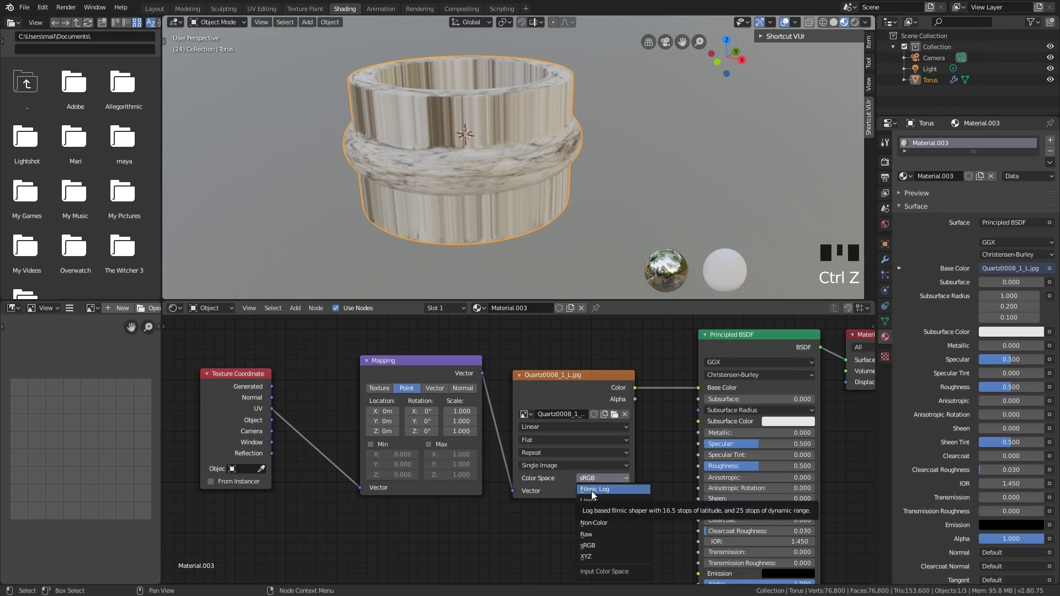
# Inspect the textured torus, then bring up the Add menu in the empty scene
pyautogui.moveTo(497, 200); pyautogui.dragTo(465, 128, button='middle')
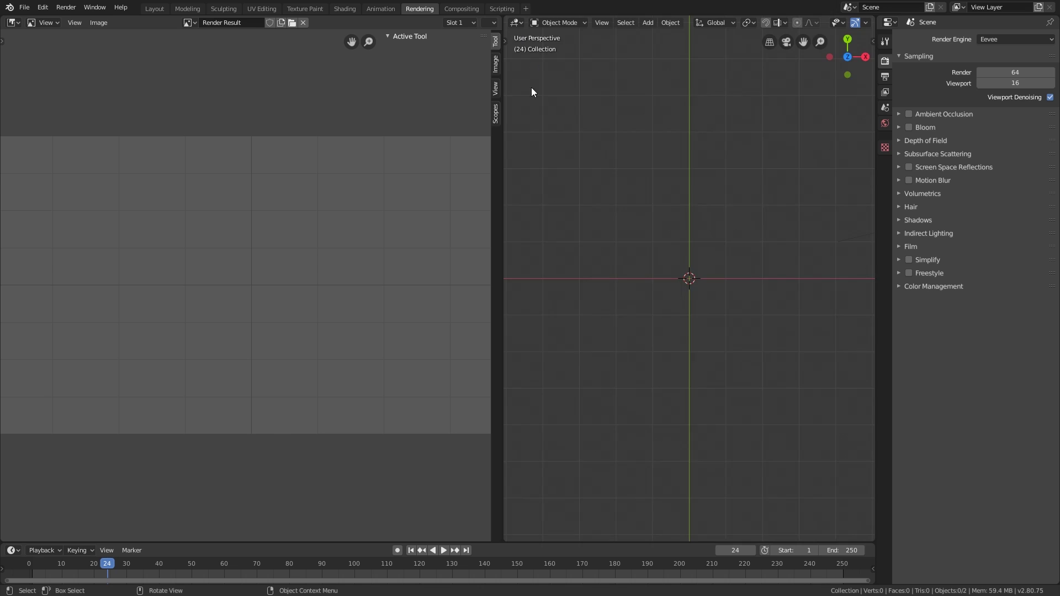
pyautogui.moveTo(532, 91); pyautogui.dragTo(646, 88, button='middle')
pyautogui.hotkey('shift', 'a')
# Add a cube, make the lower area a Shader Editor, and give the cube a new material
pyautogui.click(732, 101)
pyautogui.click(516, 310)
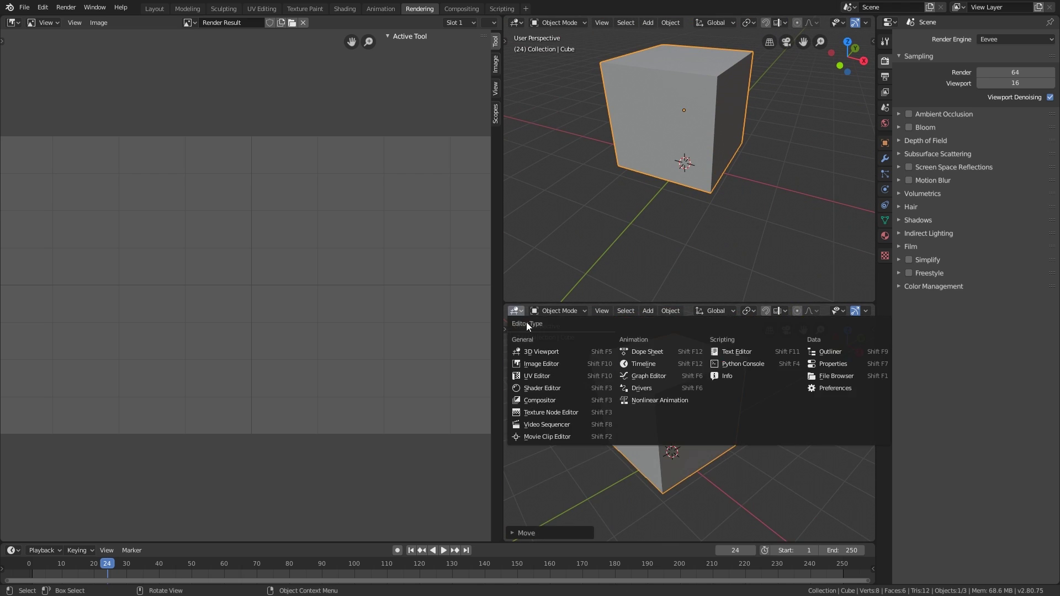
pyautogui.click(560, 381)
pyautogui.click(885, 236)
pyautogui.click(953, 85)
# Split the left area so its top part becomes a 3D Viewport
pyautogui.moveTo(3, 15); pyautogui.dragTo(2, 319)
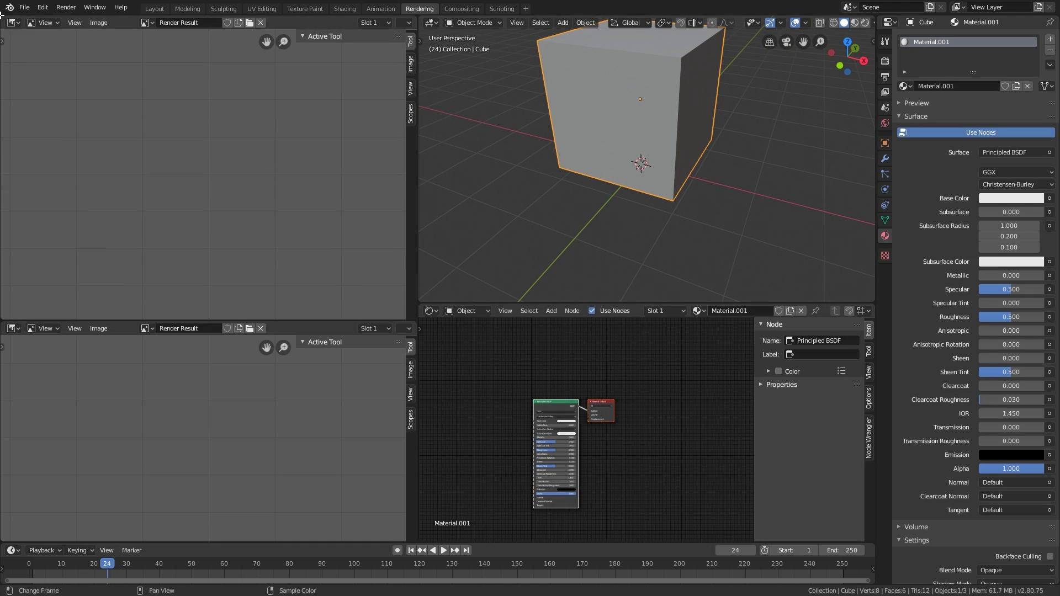
pyautogui.click(14, 22)
pyautogui.click(34, 49)
pyautogui.moveTo(208, 190); pyautogui.dragTo(249, 191, button='middle')
pyautogui.moveTo(579, 149)
pyautogui.mouseDown(button='middle')
pyautogui.moveTo(642, 151)
pyautogui.moveTo(613, 153)
pyautogui.mouseUp(button='middle')
# Frame the cube through the scene camera with gizmos and overlays hidden
pyautogui.press('KP_0')
pyautogui.press('n')
pyautogui.click(410, 84)
pyautogui.press('n')
pyautogui.moveTo(277, 130); pyautogui.dragTo(303, 136, button='middle')
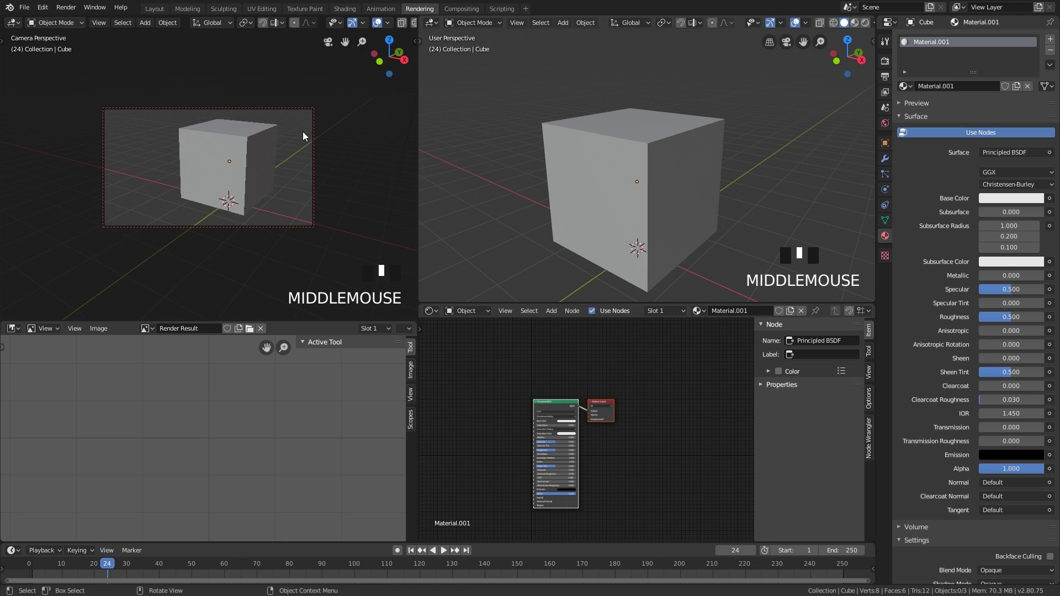
pyautogui.click(352, 23)
pyautogui.click(388, 22)
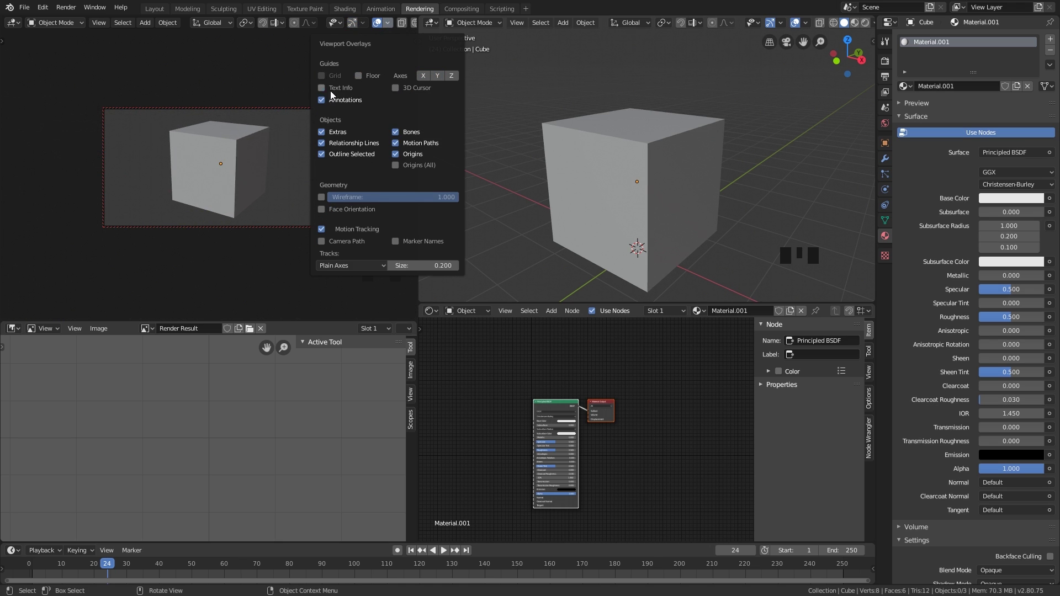
pyautogui.click(269, 87)
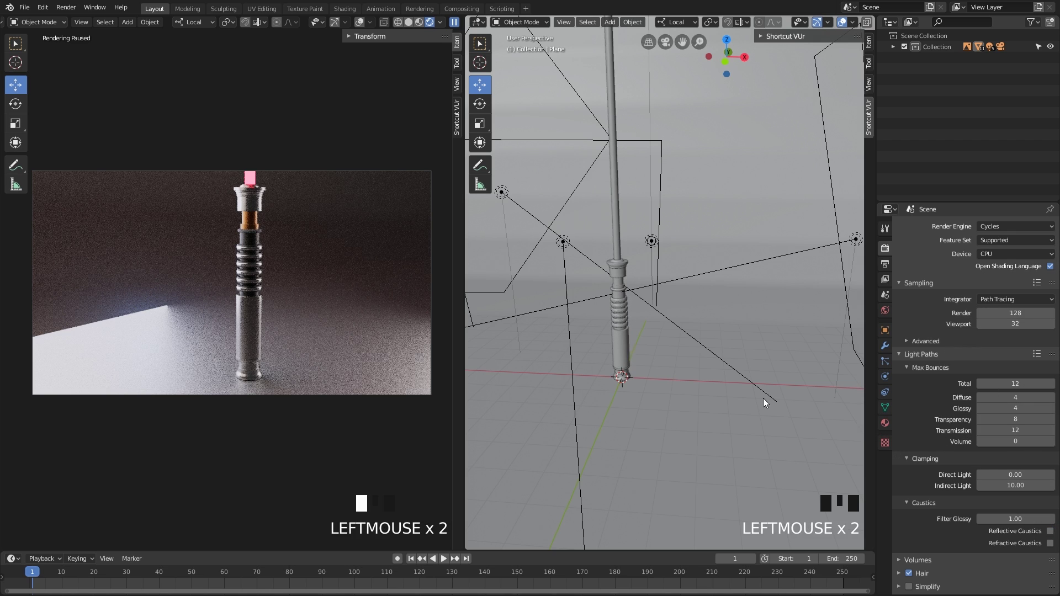
# Make the 1_point light visible and move it further right
pyautogui.click(952, 458)
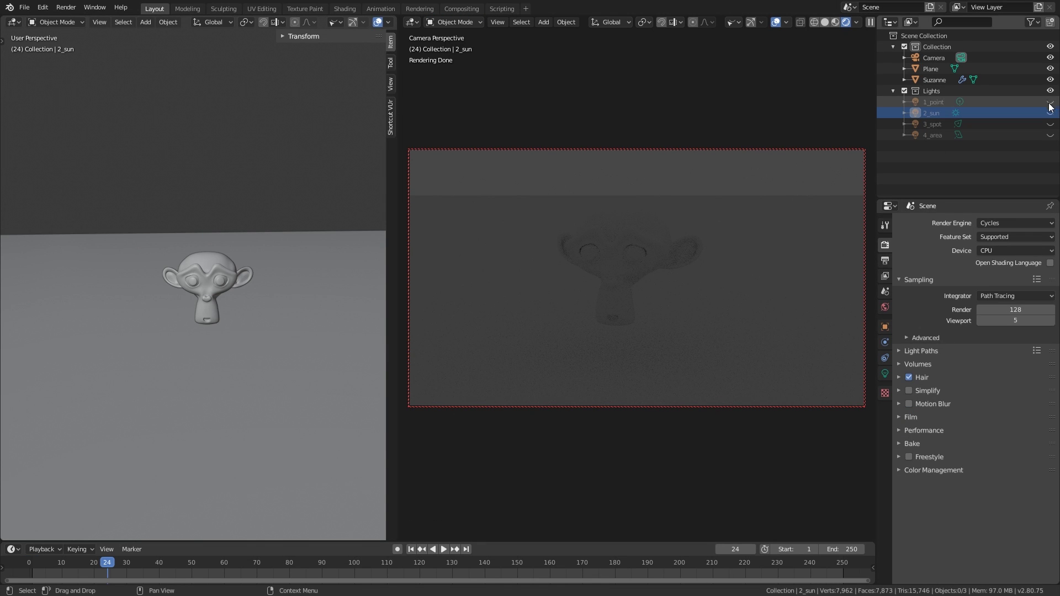
pyautogui.click(1050, 101)
pyautogui.click(618, 149)
pyautogui.press('g')
pyautogui.click(749, 239)
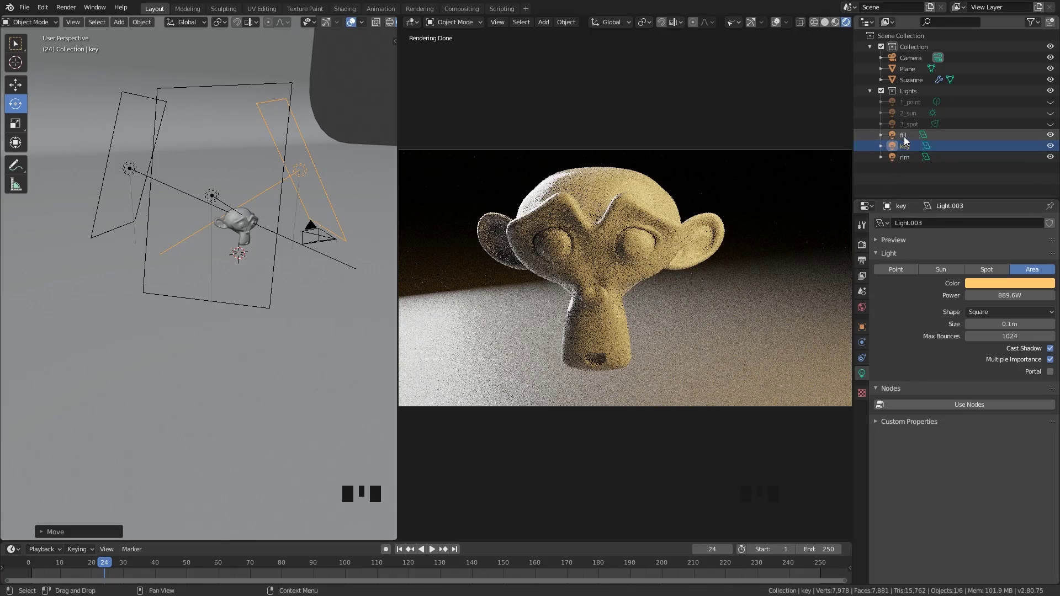
# Tint the fill light pink after trying a lavender shade
pyautogui.click(1010, 283)
pyautogui.click(998, 178)
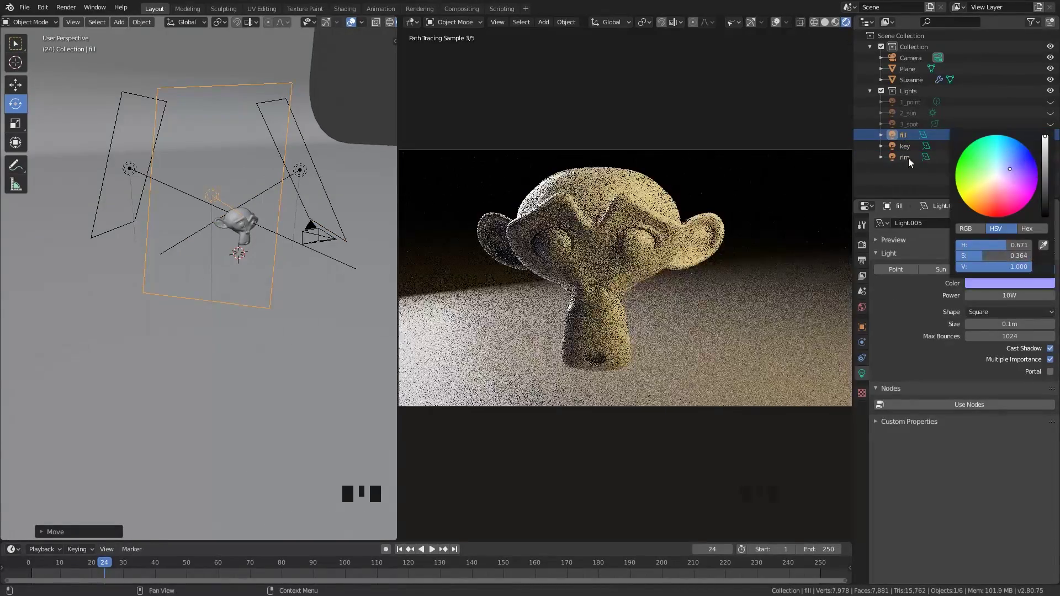
pyautogui.click(1010, 283)
pyautogui.click(1006, 166)
pyautogui.click(1009, 283)
pyautogui.click(1017, 157)
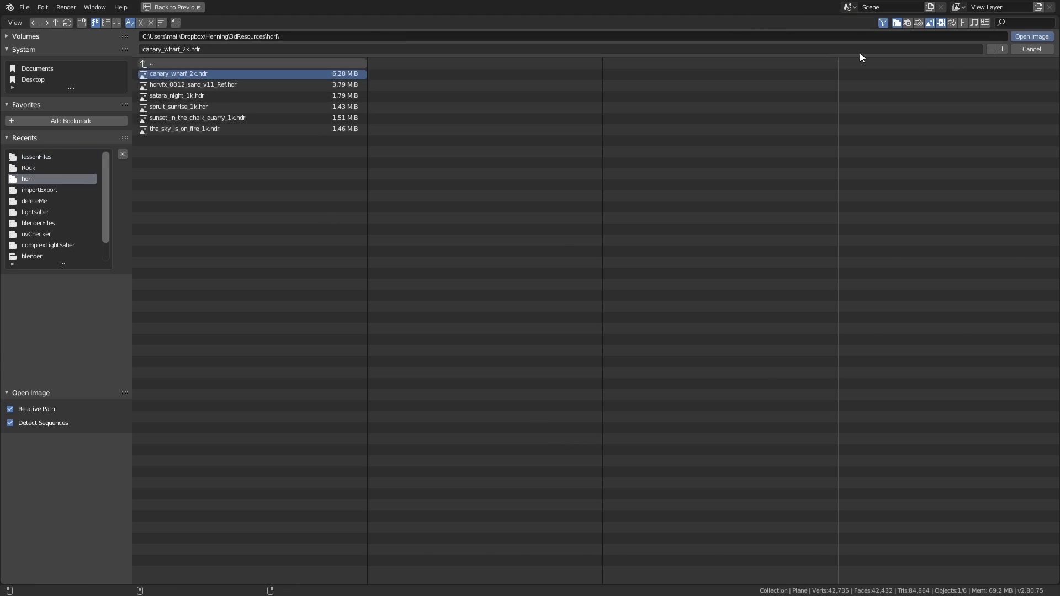
# Replace the canary_wharf_2k.hdr environment with spruit_sunrise_1k.hdr
pyautogui.press('Return')
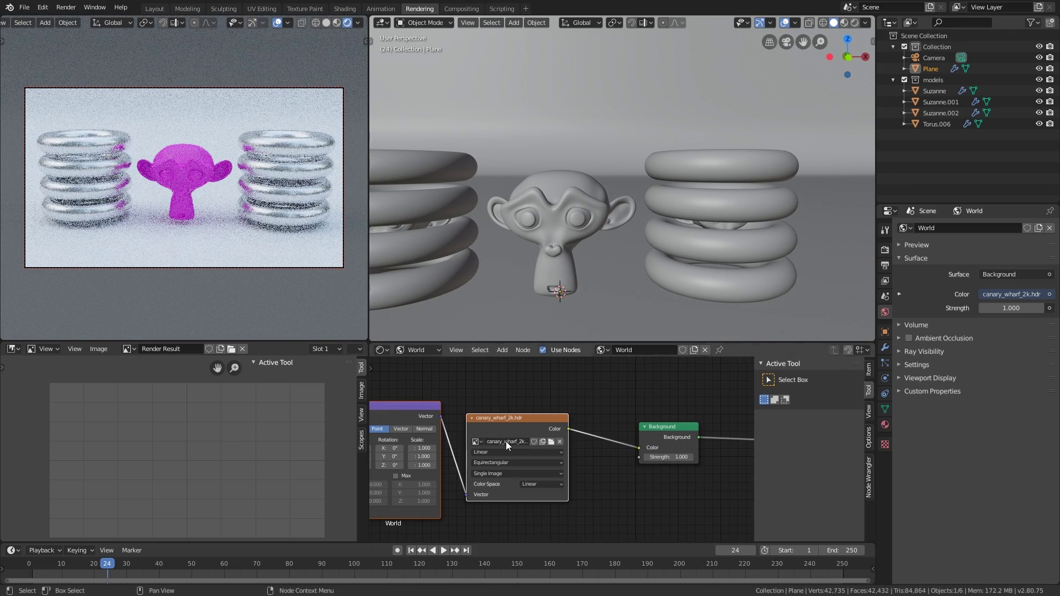
pyautogui.click(551, 441)
pyautogui.doubleClick(187, 89)
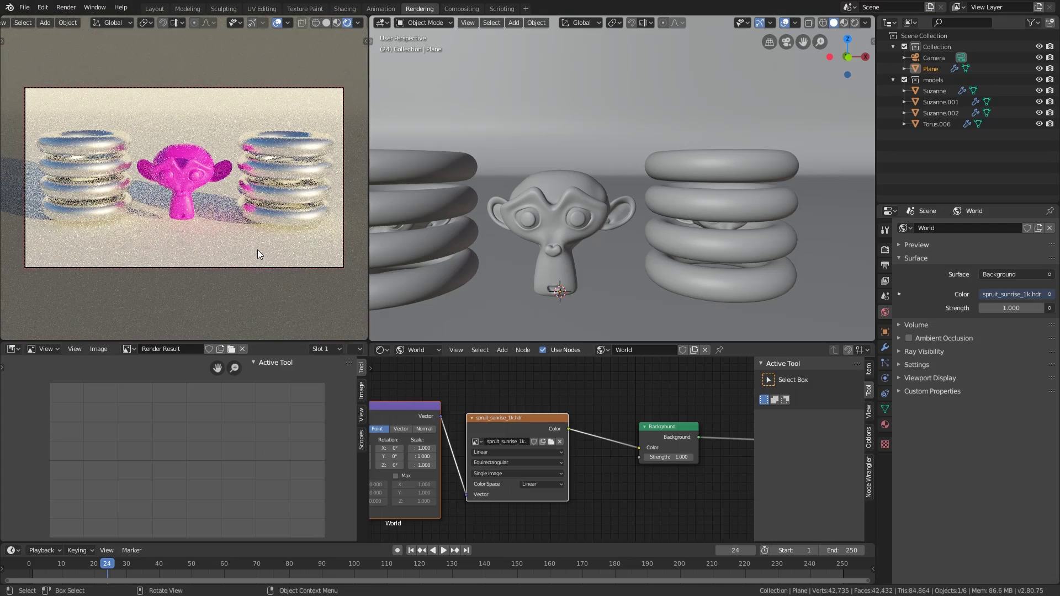
pyautogui.scroll(-1, 570, 412)
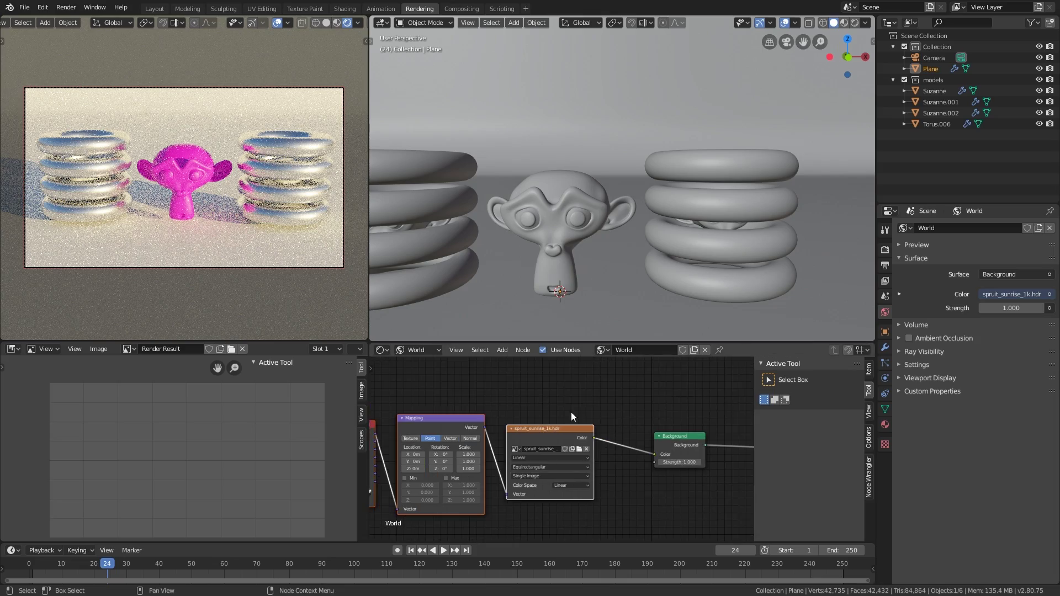
# Render-preview the T-shaped block and link a Bevel node into the shader's Normal
pyautogui.click(383, 351)
pyautogui.scroll(3, 551, 450)
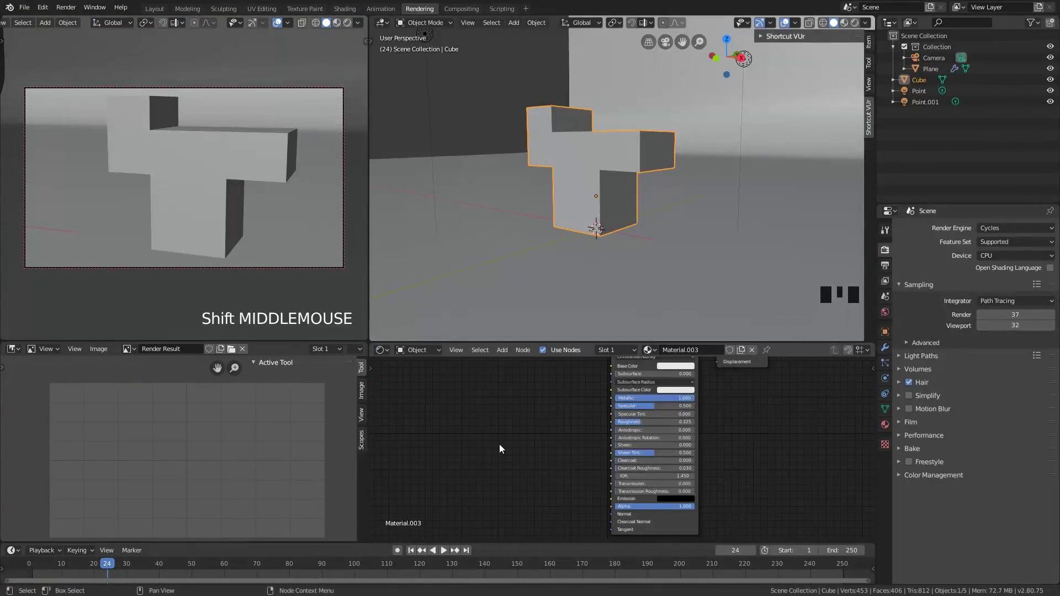
pyautogui.scroll(-1, 500, 449)
pyautogui.click(347, 22)
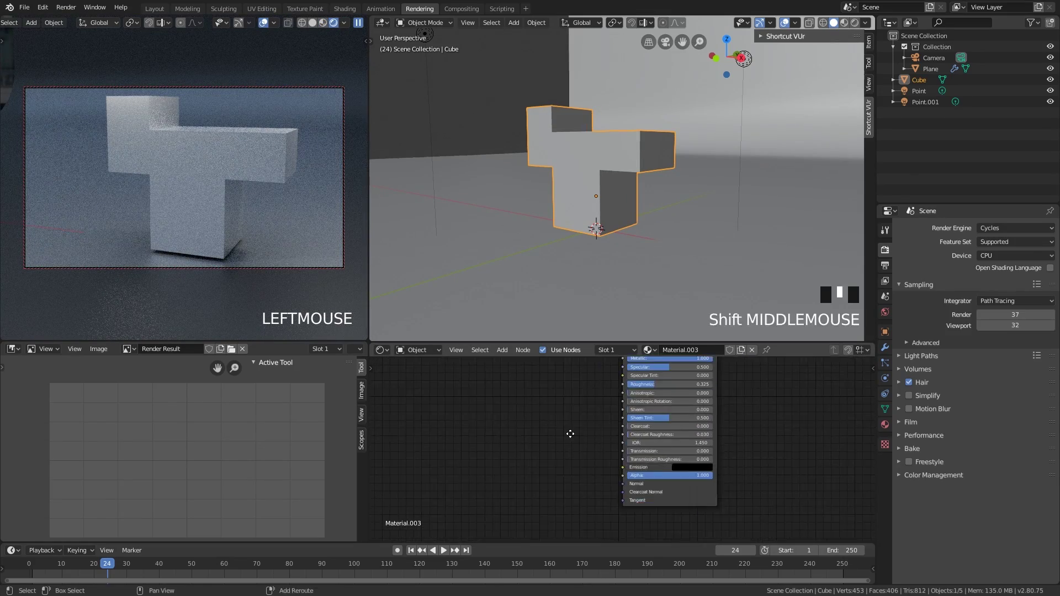
pyautogui.moveTo(630, 467); pyautogui.dragTo(631, 467)
# Insert a 1.4 Gamma node between Render Layers and Viewer and arrange the nodes
pyautogui.click(499, 446)
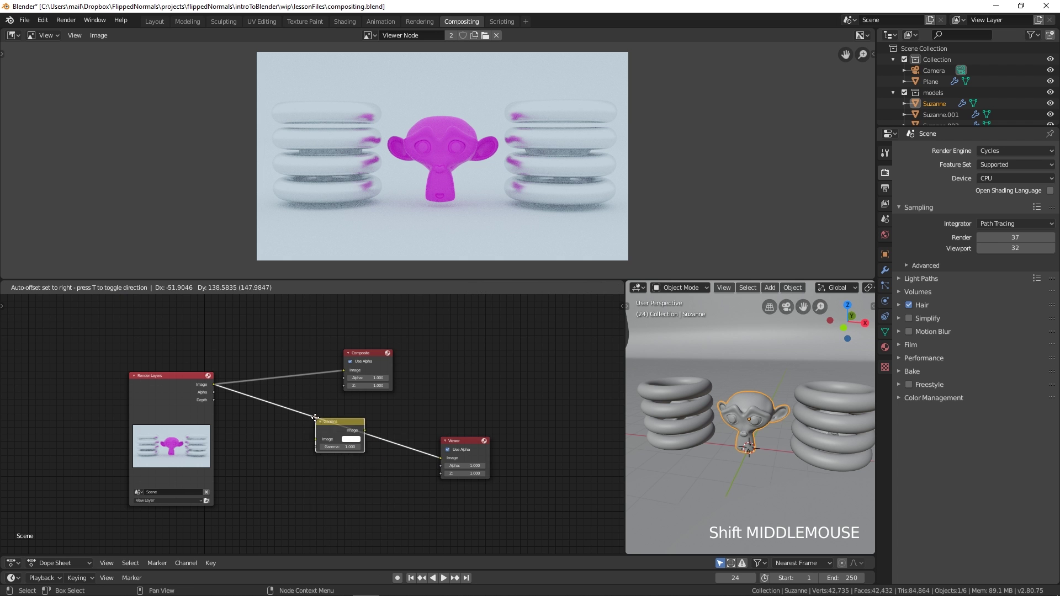
pyautogui.moveTo(321, 420); pyautogui.dragTo(320, 430)
pyautogui.moveTo(327, 455)
pyautogui.mouseDown()
pyautogui.moveTo(357, 455)
pyautogui.moveTo(333, 450)
pyautogui.mouseUp()
pyautogui.moveTo(466, 446); pyautogui.dragTo(429, 447)
pyautogui.keyDown('shift'); pyautogui.moveTo(474, 502); pyautogui.dragTo(486, 519, button='middle'); pyautogui.keyUp('shift')
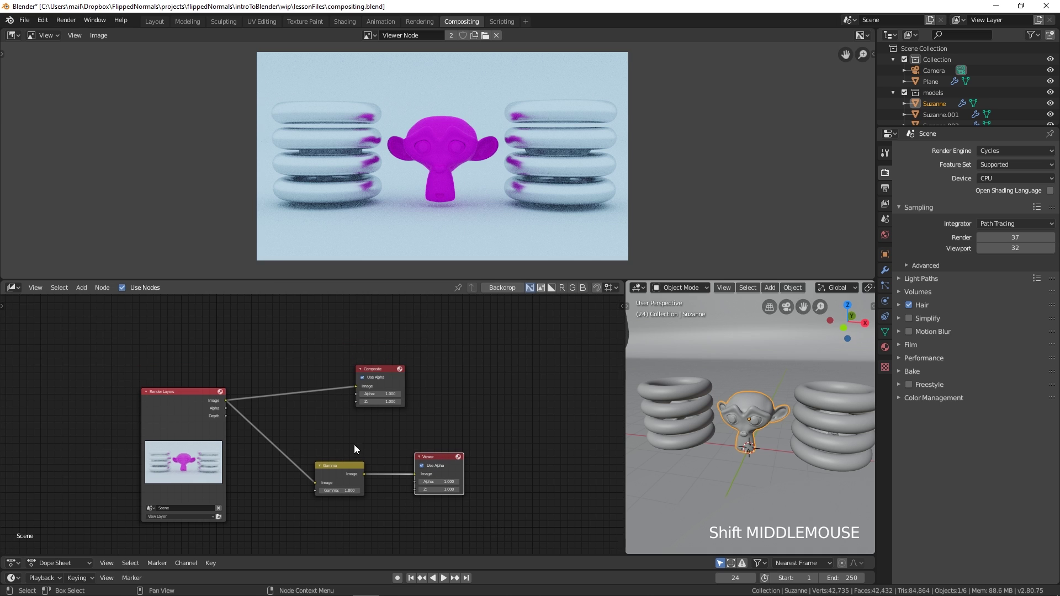
pyautogui.moveTo(341, 469); pyautogui.dragTo(492, 392)
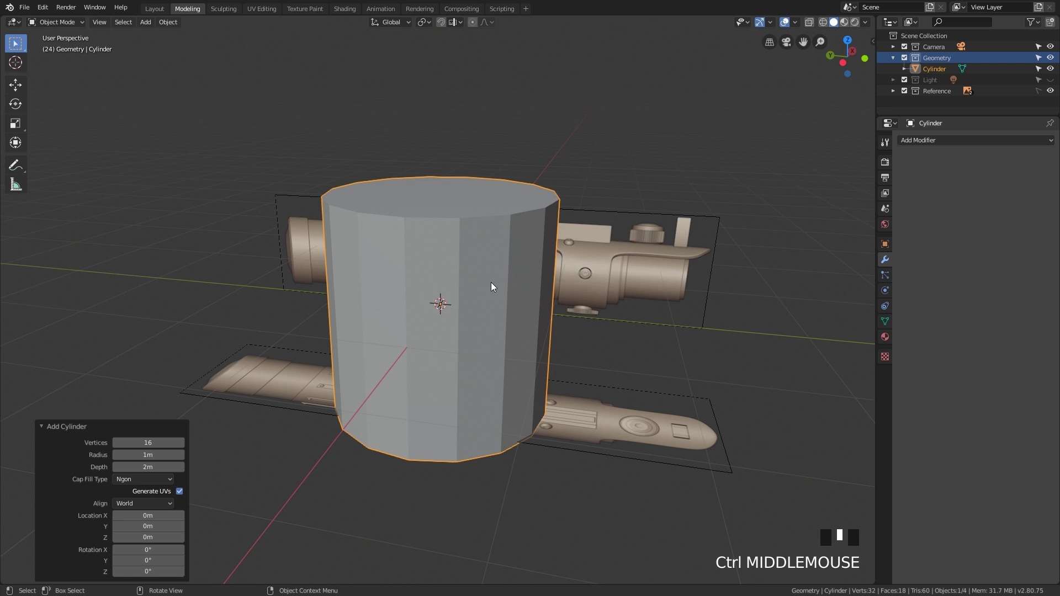
pyautogui.moveTo(491, 282); pyautogui.dragTo(502, 283, button='middle')
# Rotate the cylinder 90 degrees, shrink it to the hilt's width and move it vertically
pyautogui.press('`')
pyautogui.press('r')
pyautogui.press('Return')
pyautogui.press('s')
pyautogui.press('Return')
pyautogui.scroll(3, 527, 299)
pyautogui.press('g')
pyautogui.press('z')
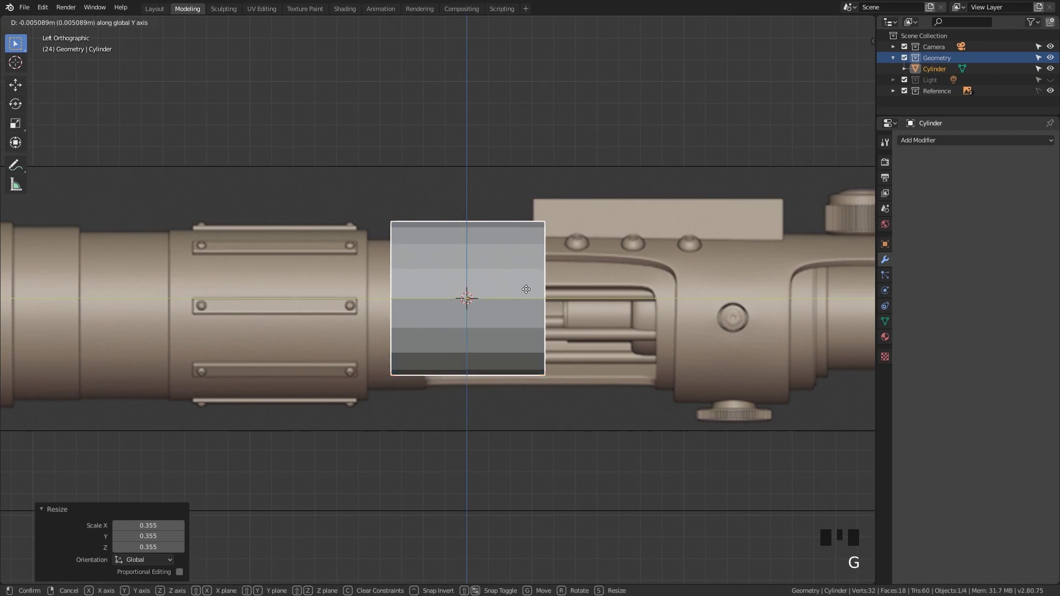
# Set both viewports to side views and extrude the cylinder's end face along the hilt
pyautogui.press('`')
pyautogui.click(634, 326)
pyautogui.moveTo(681, 326)
pyautogui.keyDown('shift'); pyautogui.mouseDown(button='middle')
pyautogui.moveTo(733, 349)
pyautogui.moveTo(720, 340)
pyautogui.mouseUp(button='middle'); pyautogui.keyUp('shift')
pyautogui.moveTo(241, 315); pyautogui.dragTo(265, 326, button='middle')
pyautogui.press('`')
pyautogui.keyDown('shift'); pyautogui.moveTo(485, 351); pyautogui.dragTo(514, 340, button='middle'); pyautogui.keyUp('shift')
pyautogui.keyDown('shift'); pyautogui.moveTo(795, 314); pyautogui.dragTo(823, 304, button='middle'); pyautogui.keyUp('shift')
pyautogui.press('e')
pyautogui.click(795, 304)
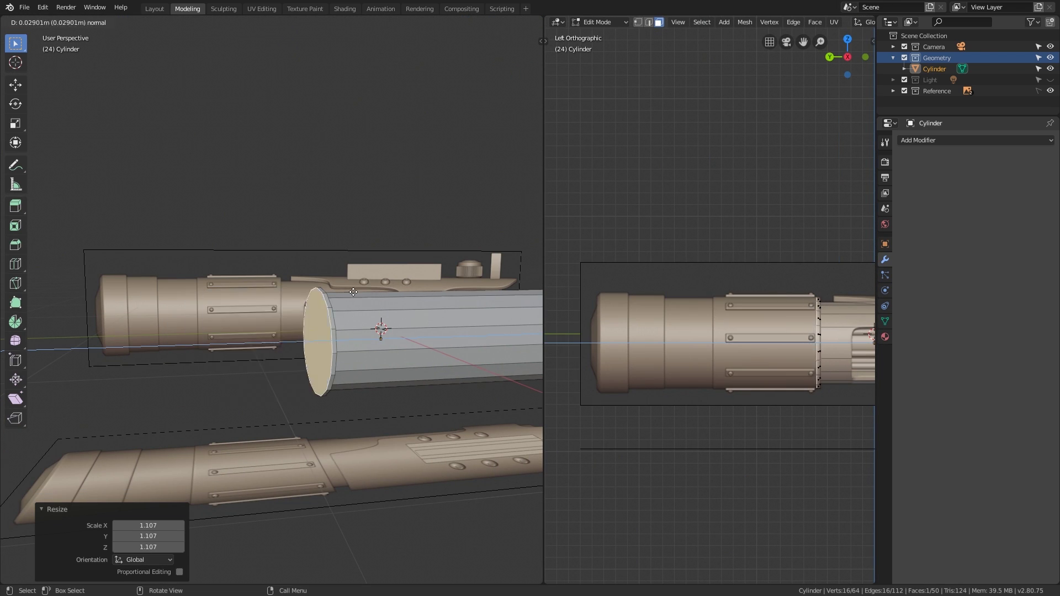
# Extrude the end face again and scale the new segment into a stepped section
pyautogui.keyDown('shift'); pyautogui.moveTo(265, 274); pyautogui.dragTo(290, 282, button='middle'); pyautogui.keyUp('shift')
pyautogui.scroll(2, 289, 281)
pyautogui.press('e')
pyautogui.click(414, 331)
pyautogui.moveTo(414, 332); pyautogui.dragTo(458, 339, button='middle')
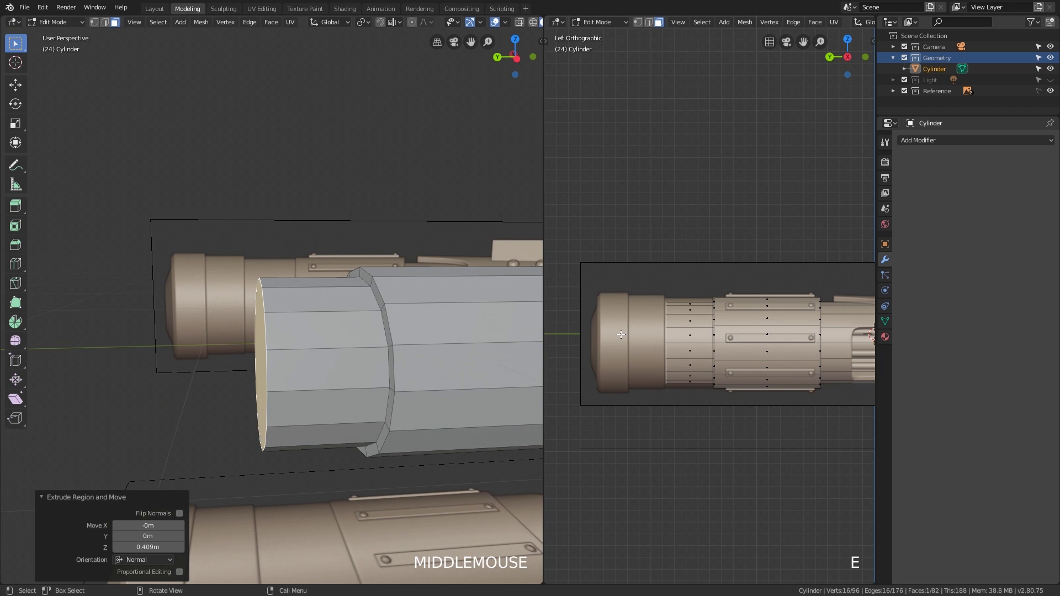
pyautogui.press('ctrl+KP_Add')
pyautogui.press('`')
pyautogui.moveTo(352, 339); pyautogui.dragTo(361, 341, button='middle')
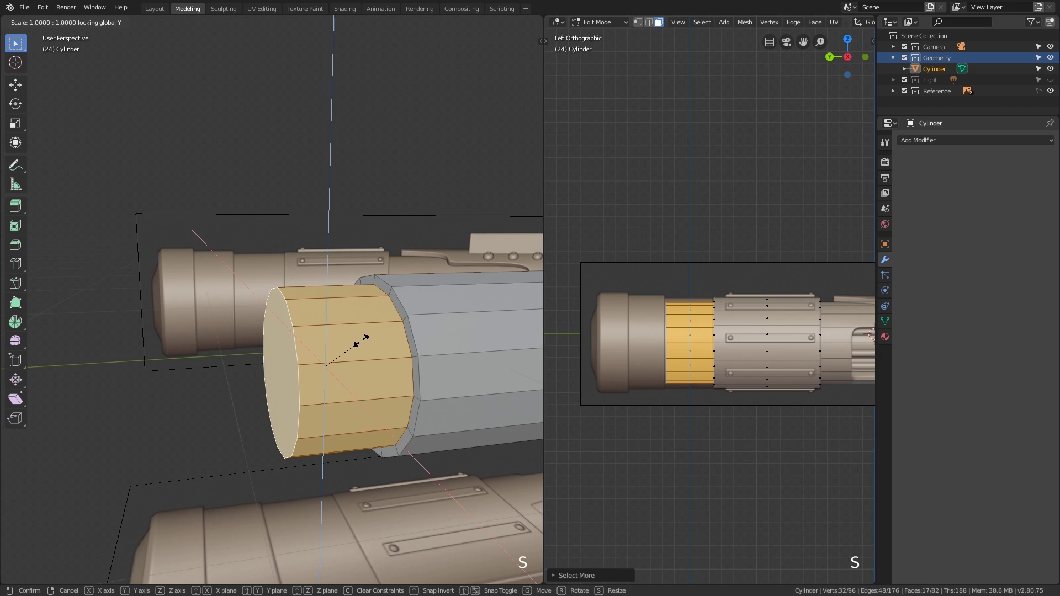
pyautogui.click(316, 331)
# Extrude another hilt section and shrink its ring of faces
pyautogui.keyDown('shift'); pyautogui.moveTo(704, 332); pyautogui.dragTo(745, 332, button='middle'); pyautogui.keyUp('shift')
pyautogui.click(274, 364)
pyautogui.press('e')
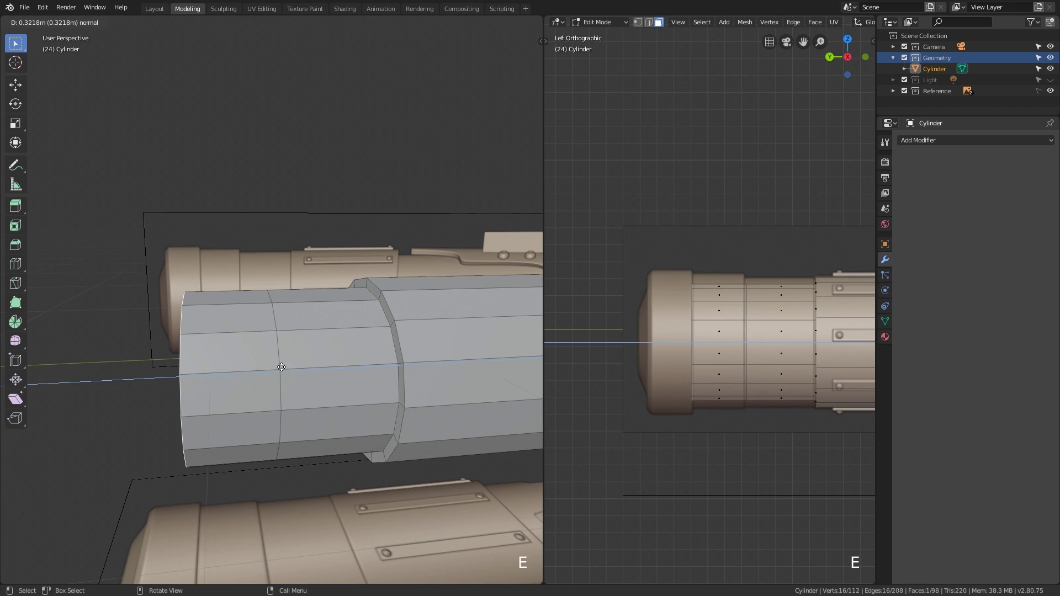
pyautogui.click(191, 331)
pyautogui.keyDown('alt'); pyautogui.click(242, 335); pyautogui.keyUp('alt')
pyautogui.keyDown('shift'); pyautogui.moveTo(243, 335); pyautogui.dragTo(319, 314, button='middle'); pyautogui.keyUp('shift')
pyautogui.keyDown('alt'); pyautogui.click(485, 315); pyautogui.keyUp('alt')
pyautogui.keyDown('alt'); pyautogui.click(330, 318); pyautogui.keyUp('alt')
pyautogui.click(330, 323)
pyautogui.scroll(-3, 330, 348)
# Extrude the end face once more and select the new end ring
pyautogui.click(285, 332)
pyautogui.press('e')
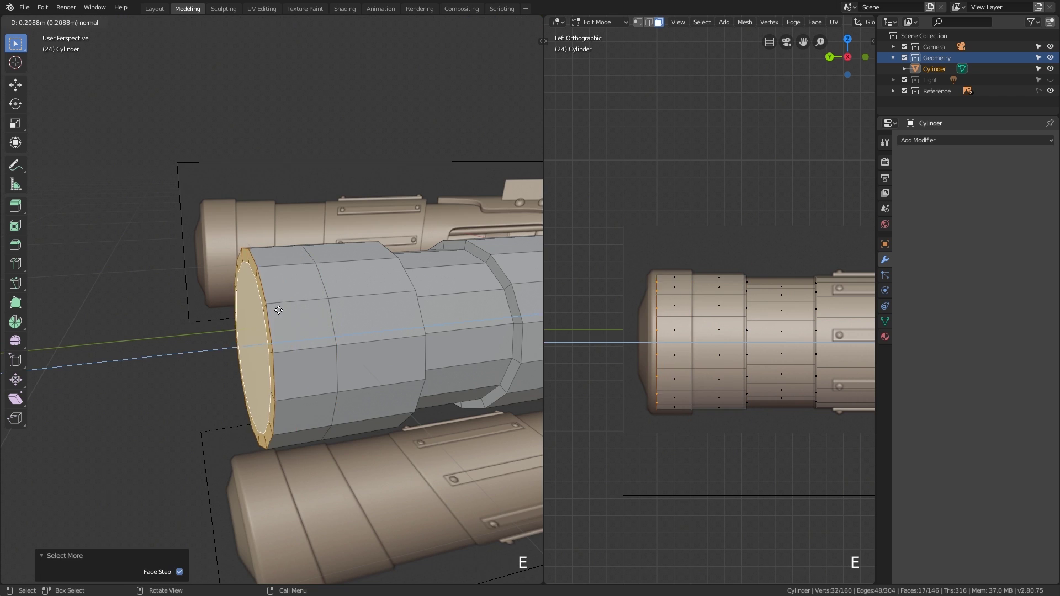
pyautogui.click(259, 286)
pyautogui.keyDown('alt'); pyautogui.click(259, 282); pyautogui.keyUp('alt')
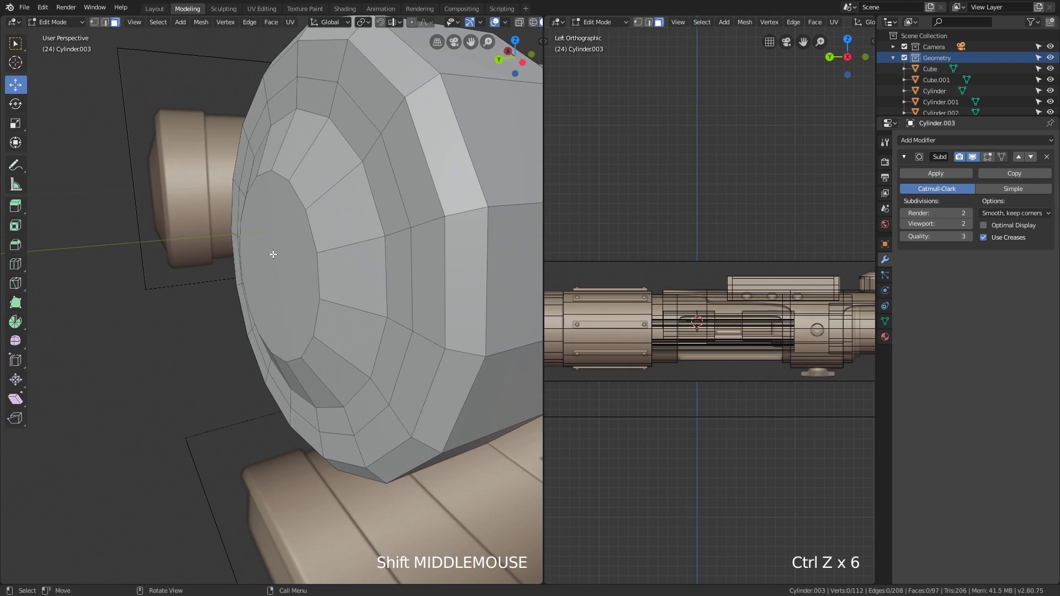
# Delete the cylinder's central end face and grid fill the resulting hole
pyautogui.click(320, 255)
pyautogui.moveTo(274, 254)
pyautogui.mouseDown(button='middle')
pyautogui.moveTo(319, 255)
pyautogui.moveTo(428, 220)
pyautogui.moveTo(390, 206)
pyautogui.moveTo(342, 228)
pyautogui.mouseUp(button='middle')
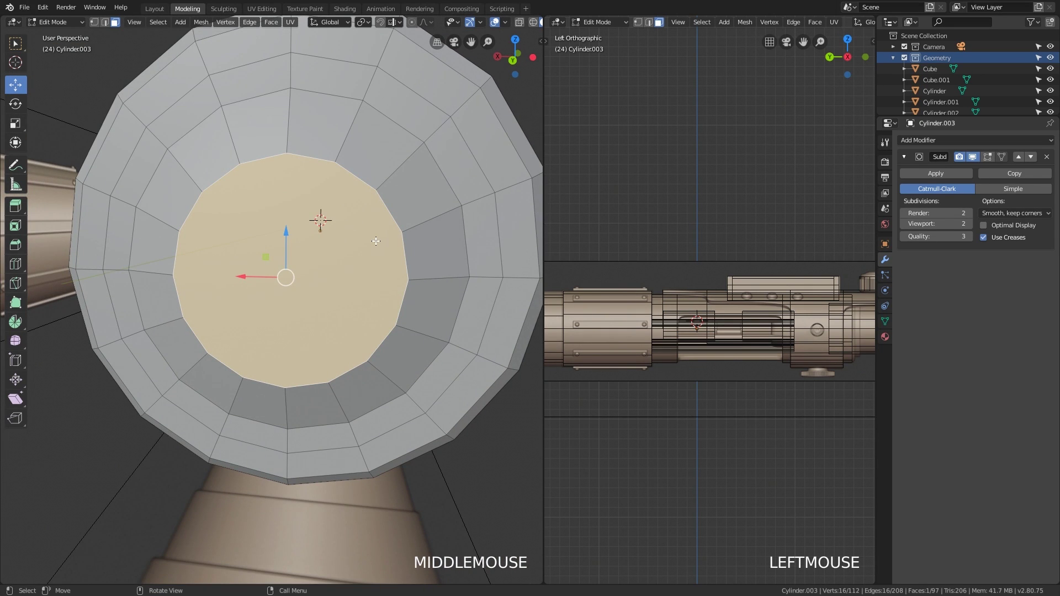
pyautogui.press('x')
pyautogui.click(403, 265)
pyautogui.keyDown('alt'); pyautogui.click(404, 274); pyautogui.keyUp('alt')
pyautogui.moveTo(404, 274); pyautogui.dragTo(391, 250, button='middle')
pyautogui.press('F3')
pyautogui.write('grid')
pyautogui.click(480, 286)
pyautogui.click(181, 562)
pyautogui.moveTo(248, 331)
pyautogui.keyDown('shift'); pyautogui.mouseDown(button='middle')
pyautogui.moveTo(182, 371)
pyautogui.moveTo(356, 260)
pyautogui.moveTo(295, 196)
pyautogui.moveTo(301, 226)
pyautogui.mouseUp(button='middle'); pyautogui.keyUp('shift')
# Add two loop cuts along the cylinder
pyautogui.hotkey('ctrl', 'r')
pyautogui.press('Tab')
pyautogui.scroll(3, 397, 239)
pyautogui.hotkey('ctrl', 'r')
pyautogui.keyDown('alt'); pyautogui.click(355, 230); pyautogui.keyUp('alt')
pyautogui.hotkey('ctrl', 'r')
pyautogui.press('Tab')
pyautogui.scroll(-2, 351, 253)
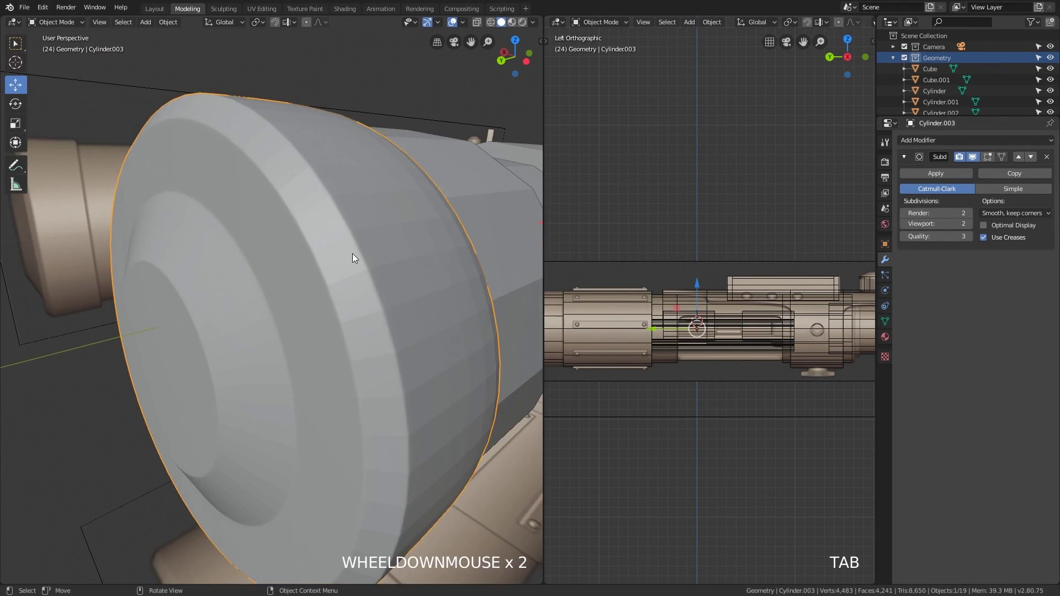
# Slide a new edge loop along the cylinder into position
pyautogui.moveTo(351, 252); pyautogui.dragTo(301, 279, button='middle')
pyautogui.press('Tab')
pyautogui.press('g')
pyautogui.press('w')
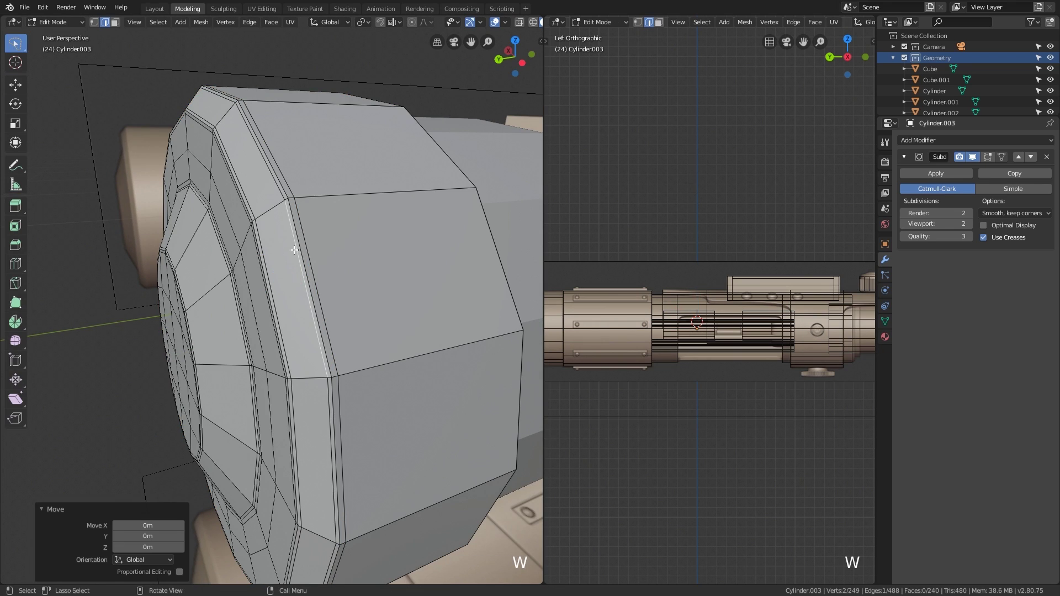
pyautogui.click(291, 229)
pyautogui.press('Tab')
# Extrude the rim edge loop outward and add another loop cut near the rim
pyautogui.press('Tab')
pyautogui.scroll(2, 287, 239)
pyautogui.press('Tab')
pyautogui.press('Tab')
pyautogui.keyDown('alt'); pyautogui.click(339, 192); pyautogui.keyUp('alt')
pyautogui.keyDown('shift'); pyautogui.moveTo(338, 191); pyautogui.dragTo(395, 189, button='middle'); pyautogui.keyUp('shift')
pyautogui.press('e')
pyautogui.hotkey('ctrl', 'r')
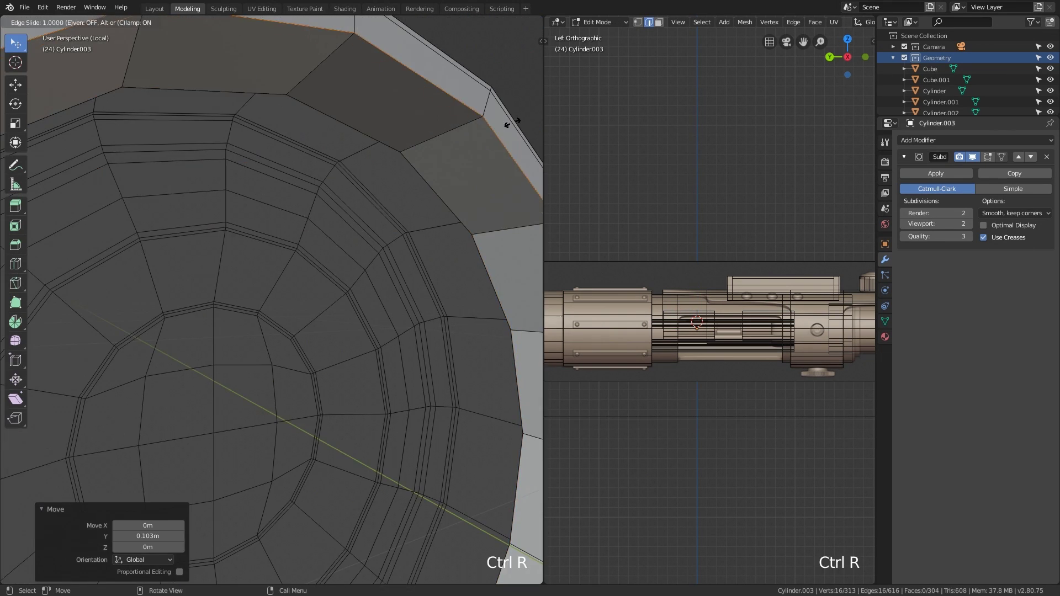
pyautogui.press('Tab')
# Apply smooth shading to the cylinder
pyautogui.moveTo(504, 123)
pyautogui.mouseDown(button='middle')
pyautogui.moveTo(334, 265)
pyautogui.moveTo(279, 281)
pyautogui.mouseUp(button='middle')
pyautogui.click(905, 229)
pyautogui.rightClick(285, 241)
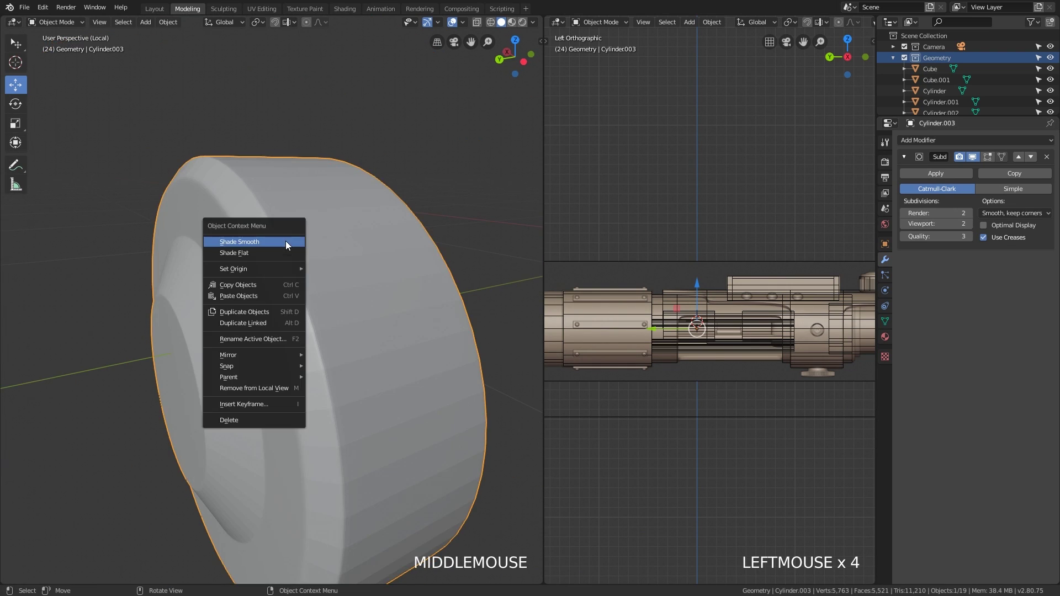
pyautogui.scroll(-2, 331, 285)
# Isolate another hilt cylinder, extrude an edge loop and shrink it to 0.821
pyautogui.press('\\')
pyautogui.click(324, 287)
pyautogui.press('\\')
pyautogui.press('\\')
pyautogui.press('\\')
pyautogui.moveTo(342, 270); pyautogui.dragTo(377, 244, button='middle')
pyautogui.press('Tab')
pyautogui.keyDown('alt'); pyautogui.click(321, 265); pyautogui.keyUp('alt')
pyautogui.press('e')
pyautogui.press('s')
pyautogui.click(373, 356)
# Slide and bevel the ring's edges and add level-2 subdivision smoothing
pyautogui.moveTo(373, 354); pyautogui.dragTo(329, 337, button='middle')
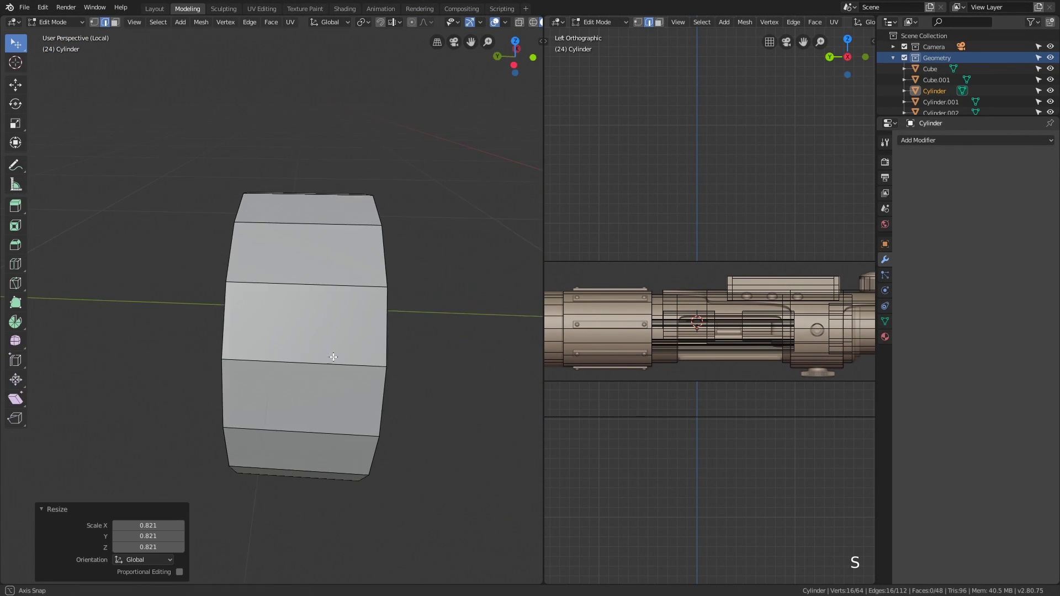
pyautogui.click(336, 286)
pyautogui.hotkey('ctrl', 'b')
pyautogui.click(423, 289)
pyautogui.hotkey('ctrl', '2')
pyautogui.press('Tab')
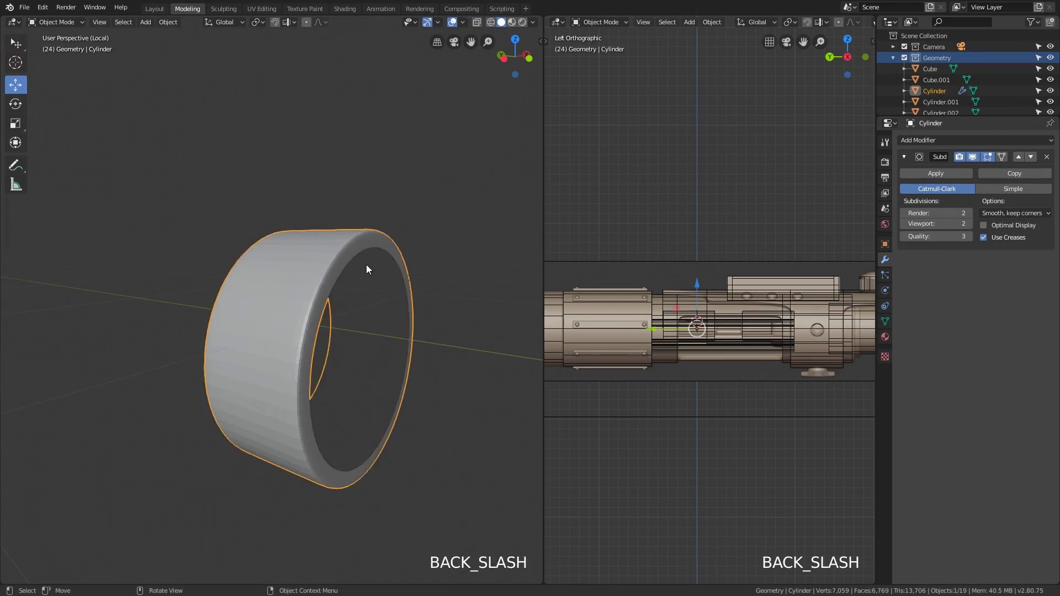
# Select the next hilt cylinder part and begin scaling its edge loops
pyautogui.keyDown('alt'); pyautogui.keyDown('shift'); pyautogui.click(447, 253); pyautogui.keyUp('shift'); pyautogui.keyUp('alt')
pyautogui.press('Tab')
pyautogui.press('Tab')
pyautogui.click(344, 280)
pyautogui.moveTo(447, 254)
pyautogui.mouseDown(button='middle')
pyautogui.moveTo(343, 280)
pyautogui.moveTo(335, 231)
pyautogui.mouseUp(button='middle')
pyautogui.press('Tab')
pyautogui.hotkey('shift', '2')
pyautogui.scroll(5, 709, 324)
pyautogui.press('s')
pyautogui.press('Tab')
pyautogui.keyDown('alt'); pyautogui.click(336, 230); pyautogui.keyUp('alt')
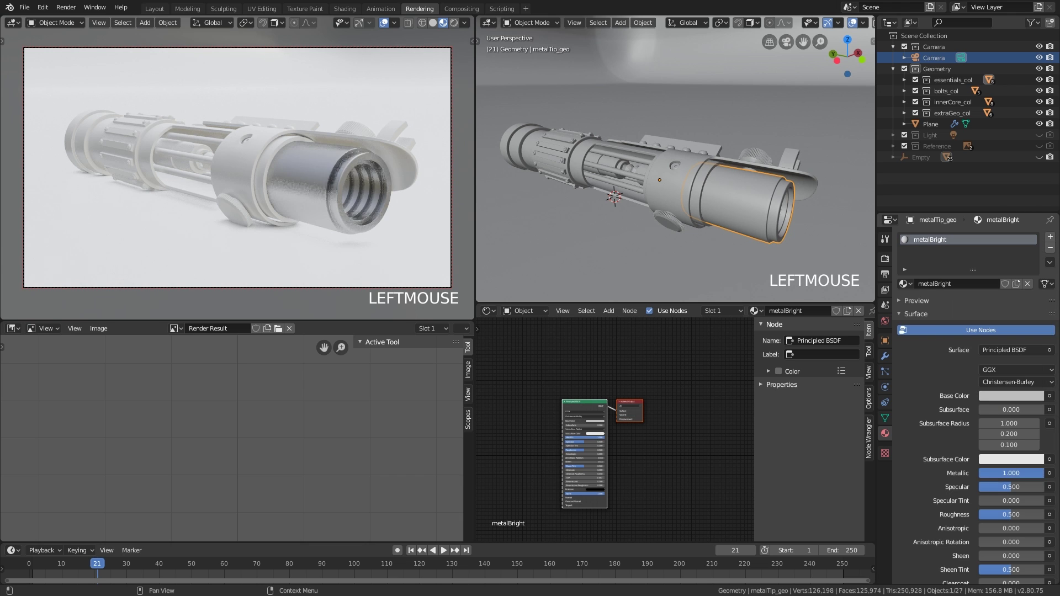
pyautogui.scroll(3, 612, 157)
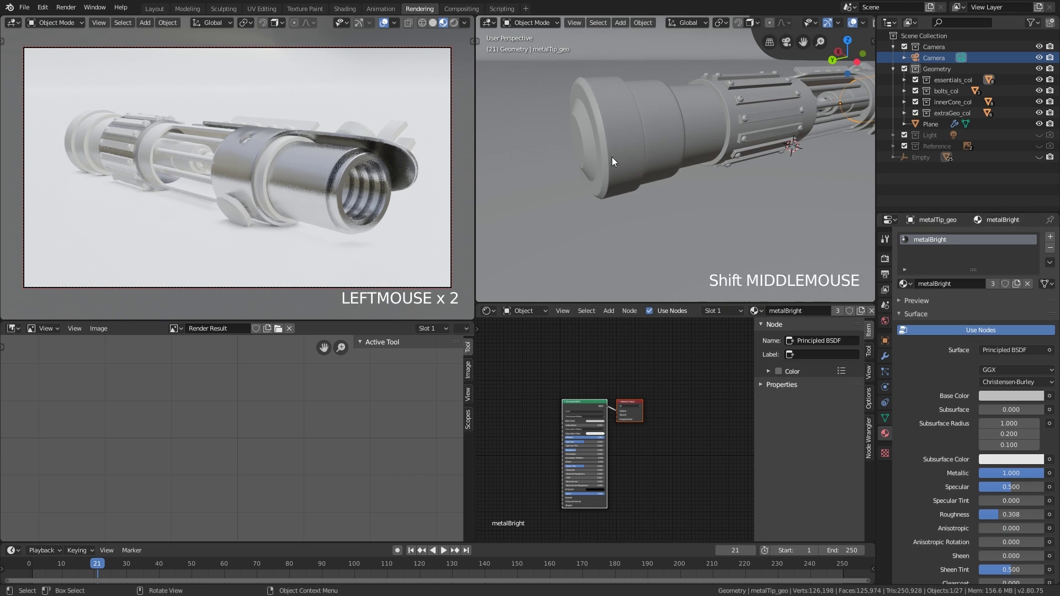
# Select the spinner spokes and grouped bolts to inspect their metalBolts material
pyautogui.moveTo(612, 157)
pyautogui.keyDown('shift'); pyautogui.mouseDown(button='middle')
pyautogui.moveTo(678, 166)
pyautogui.moveTo(682, 201)
pyautogui.mouseUp(button='middle'); pyautogui.keyUp('shift')
pyautogui.click(682, 202)
pyautogui.scroll(-2, 683, 204)
pyautogui.scroll(2, 604, 158)
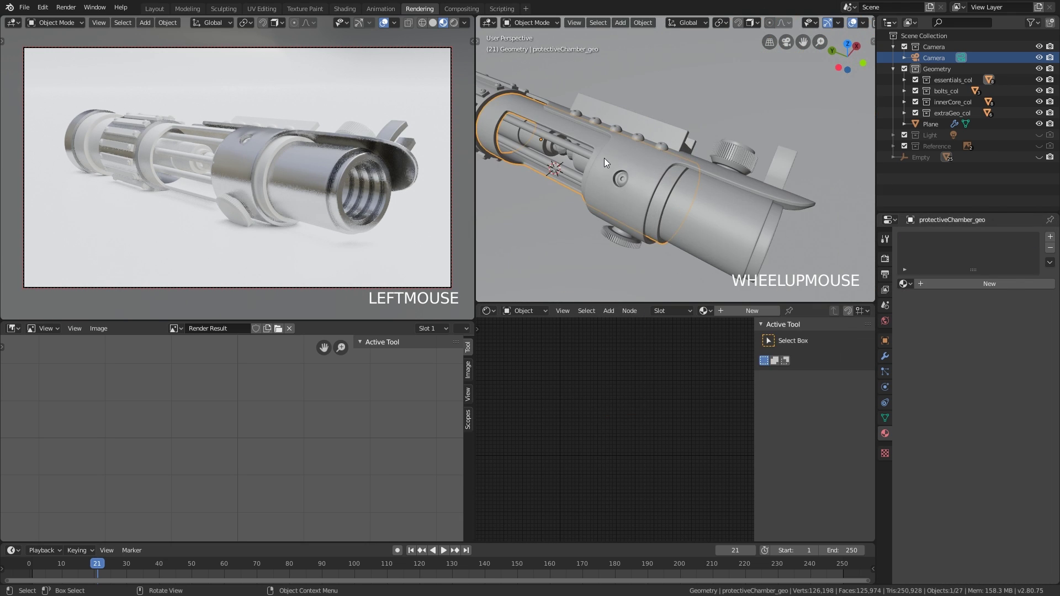
pyautogui.click(580, 177)
pyautogui.keyDown('shift'); pyautogui.moveTo(579, 177); pyautogui.dragTo(646, 199, button='middle'); pyautogui.keyUp('shift')
pyautogui.click(657, 222)
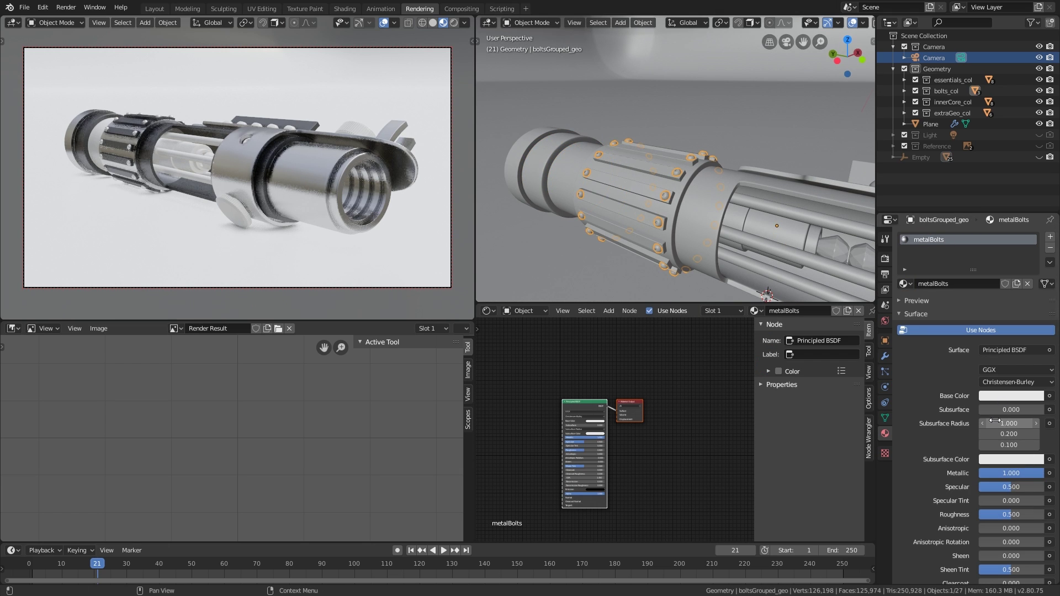
# Edit the straight bolts' base colour, then rename the chamber cylinder's material
pyautogui.keyDown('shift'); pyautogui.moveTo(1029, 474); pyautogui.dragTo(670, 224, button='middle'); pyautogui.keyUp('shift')
pyautogui.click(630, 190)
pyautogui.moveTo(629, 190)
pyautogui.mouseDown(button='middle')
pyautogui.moveTo(662, 207)
pyautogui.moveTo(630, 166)
pyautogui.mouseUp(button='middle')
pyautogui.click(1011, 396)
pyautogui.click(717, 120)
pyautogui.doubleClick(948, 283)
pyautogui.write('c')
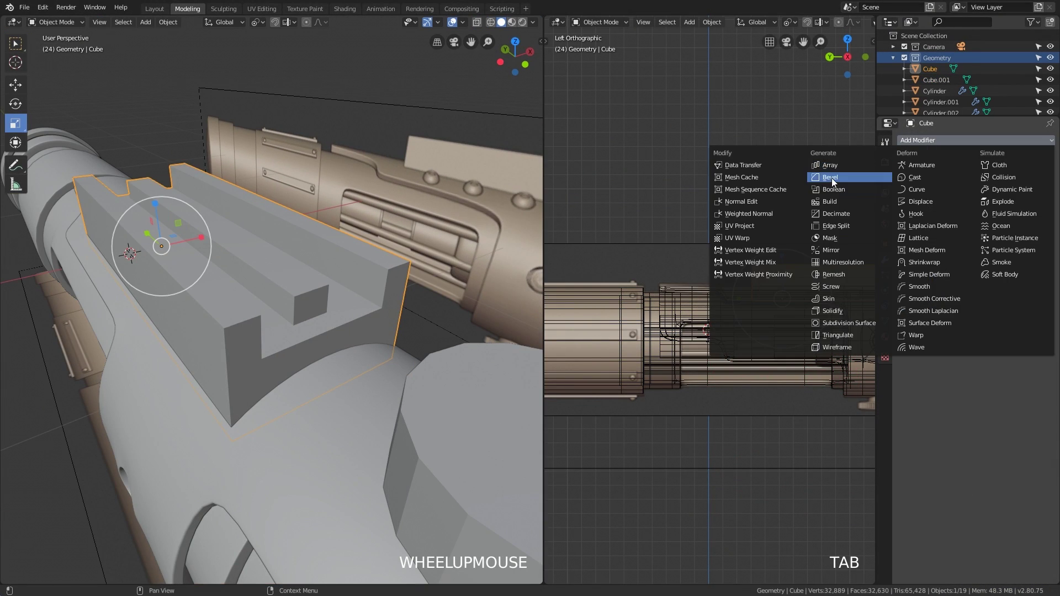
# Give the block a bevel and level-2 subdivision
pyautogui.click(831, 178)
pyautogui.keyDown('ctrl'); pyautogui.moveTo(378, 299); pyautogui.dragTo(345, 259, button='middle'); pyautogui.keyUp('ctrl')
pyautogui.hotkey('ctrl', '2')
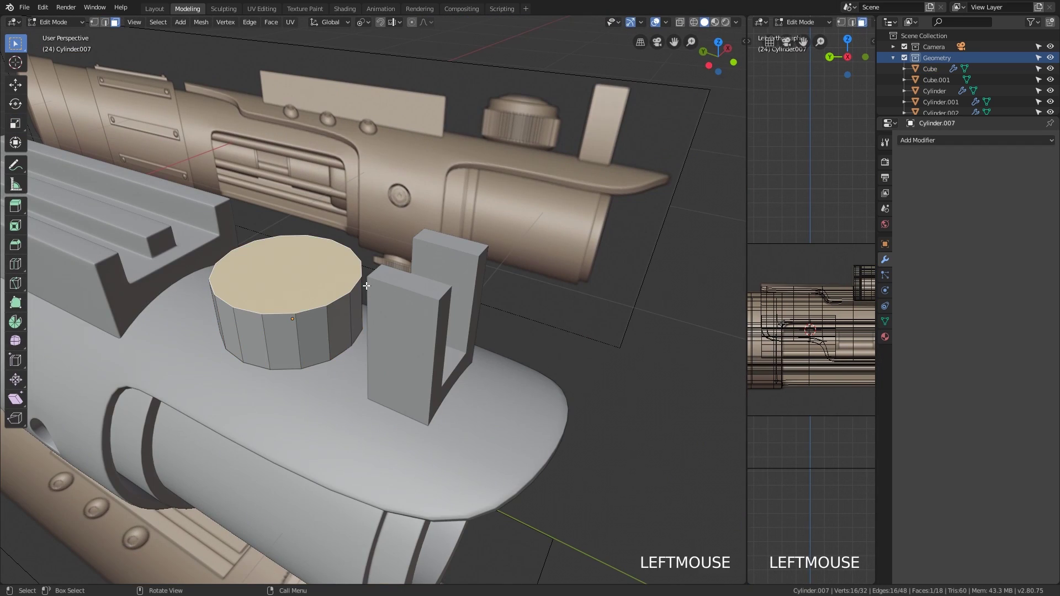
# Scale the knob's top face to 0.824, extrude it and inset two rings
pyautogui.press('s')
pyautogui.click(396, 286)
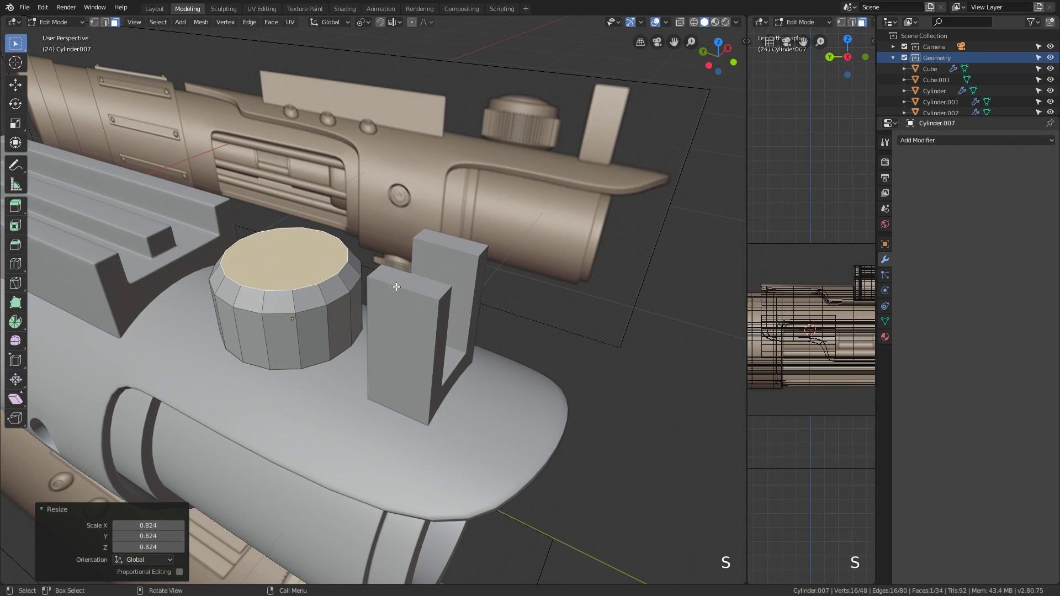
pyautogui.click(387, 287)
pyautogui.press('i')
pyautogui.click(359, 296)
pyautogui.scroll(3, 379, 302)
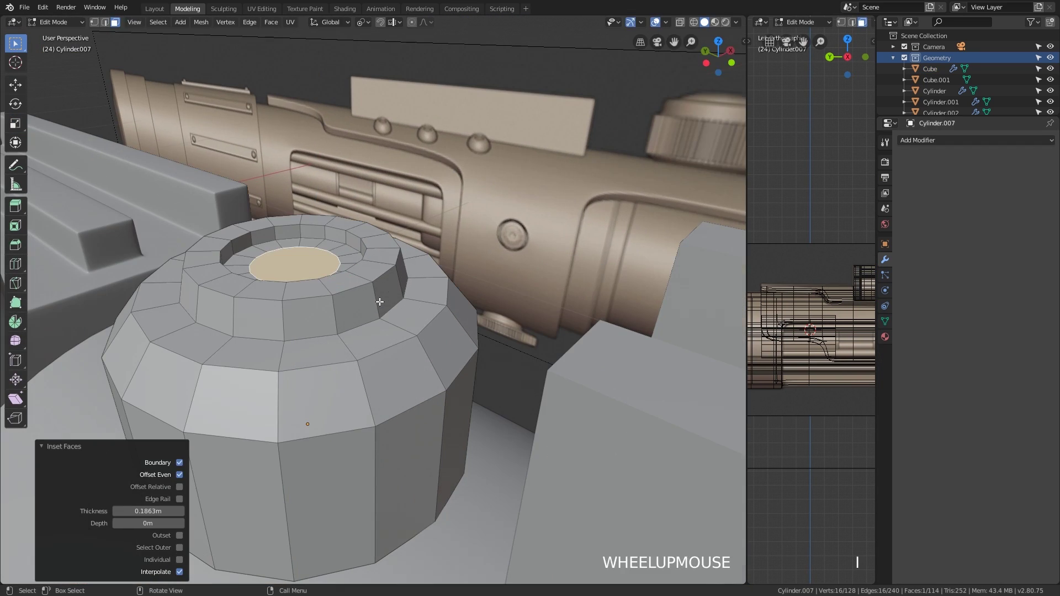
pyautogui.click(415, 298)
pyautogui.press('e')
pyautogui.hotkey('ctrl', 'b')
pyautogui.hotkey('ctrl', 'z')
# Delete the knob's top face and grid fill its bottom opening
pyautogui.press('x')
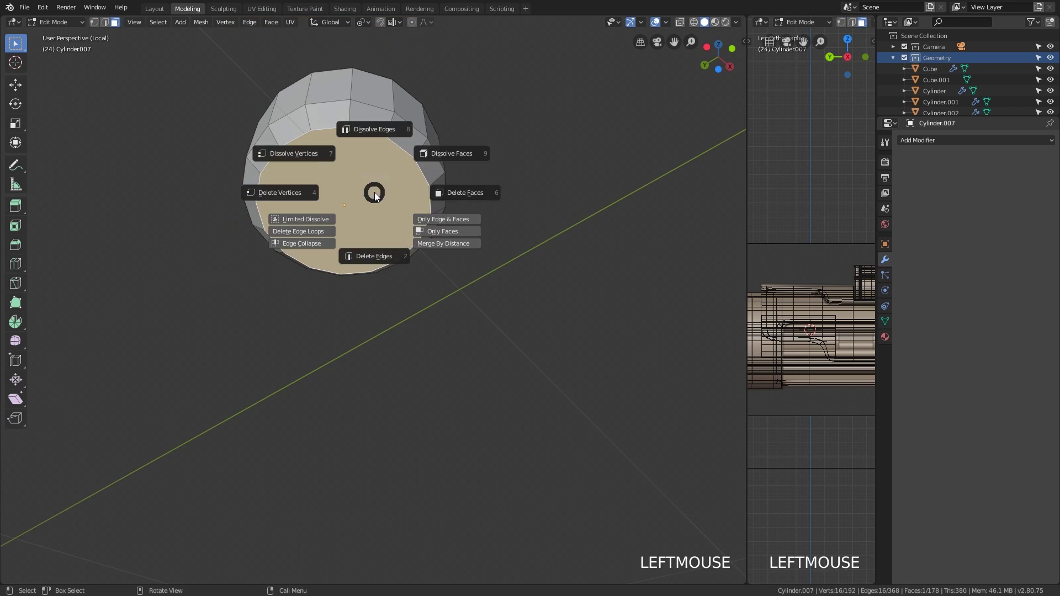
pyautogui.click(465, 192)
pyautogui.keyDown('alt'); pyautogui.click(349, 385); pyautogui.keyUp('alt')
pyautogui.press('F3')
pyautogui.press('Return')
pyautogui.keyDown('shift'); pyautogui.moveTo(351, 302); pyautogui.dragTo(393, 343, button='middle'); pyautogui.keyUp('shift')
pyautogui.press('`')
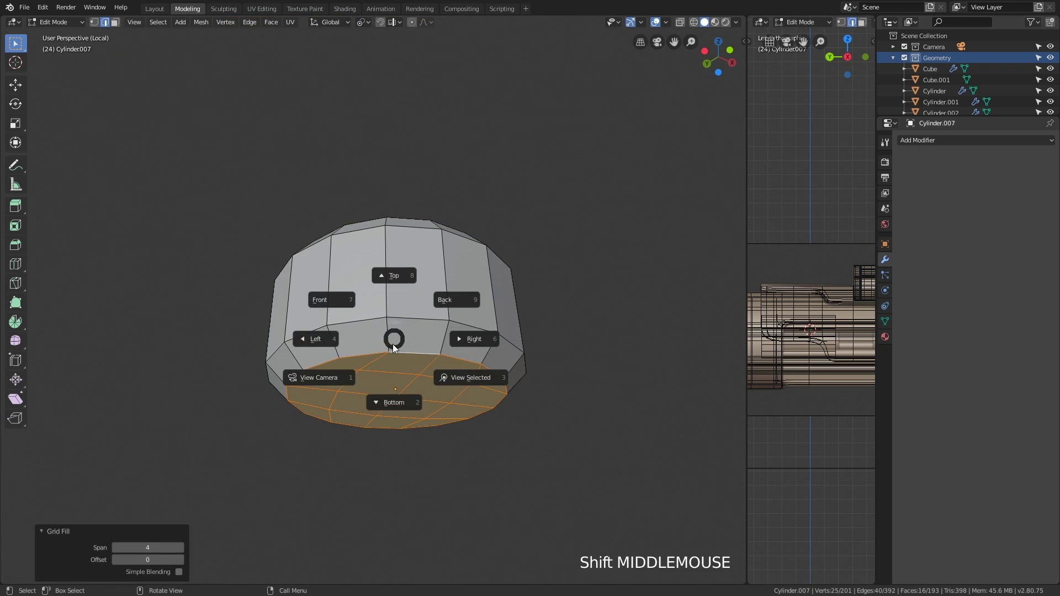
pyautogui.scroll(-2, 335, 311)
# From the bottom view, grid fill the inner hole and inset the filled faces
pyautogui.click(331, 445)
pyautogui.scroll(3, 334, 311)
pyautogui.press('`')
pyautogui.press('`')
pyautogui.keyDown('alt'); pyautogui.click(382, 307); pyautogui.keyUp('alt')
pyautogui.press('F3')
pyautogui.press('Return')
pyautogui.scroll(3, 409, 326)
pyautogui.press('i')
pyautogui.scroll(1, 393, 324)
# Duplicate the knob's side face loop and separate it into its own band object
pyautogui.press('Tab')
pyautogui.moveTo(381, 332)
pyautogui.mouseDown(button='middle')
pyautogui.moveTo(394, 323)
pyautogui.moveTo(357, 350)
pyautogui.mouseUp(button='middle')
pyautogui.press('Tab')
pyautogui.keyDown('alt'); pyautogui.click(357, 350); pyautogui.keyUp('alt')
pyautogui.hotkey('shift', 'd')
pyautogui.press('Tab')
pyautogui.click(521, 281)
# Isolate the knob's band, add and apply a level-2 subdivision, and dissolve the horizontal edge loops
pyautogui.press('\\')
pyautogui.scroll(1, 513, 337)
pyautogui.press('Tab')
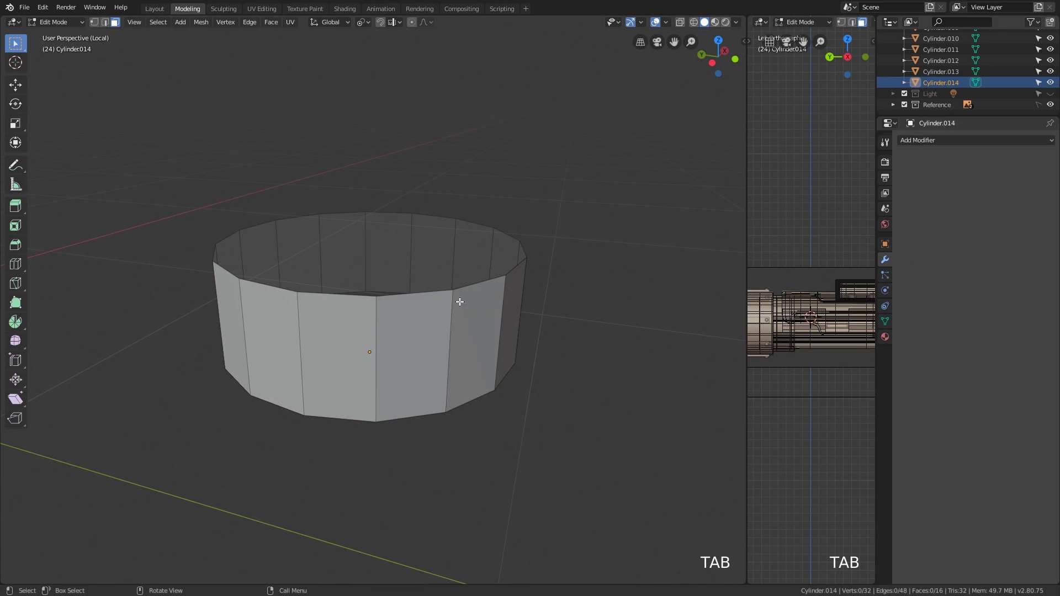
pyautogui.hotkey('ctrl', '2')
pyautogui.scroll(1, 485, 296)
pyautogui.hotkey('ctrl', 'a')
pyautogui.press('Tab')
pyautogui.hotkey('ctrl', 'a')
pyautogui.press('Tab')
pyautogui.moveTo(485, 296)
pyautogui.mouseDown(button='middle')
pyautogui.moveTo(425, 323)
pyautogui.moveTo(385, 258)
pyautogui.mouseUp(button='middle')
pyautogui.keyDown('alt'); pyautogui.keyDown('shift'); pyautogui.click(385, 257); pyautogui.keyUp('shift'); pyautogui.keyUp('alt')
pyautogui.scroll(-2, 401, 378)
pyautogui.hotkey('ctrl', 'x')
# Checker Deselect the band so every other face stripe is selected, adjusting the pattern
pyautogui.press('a')
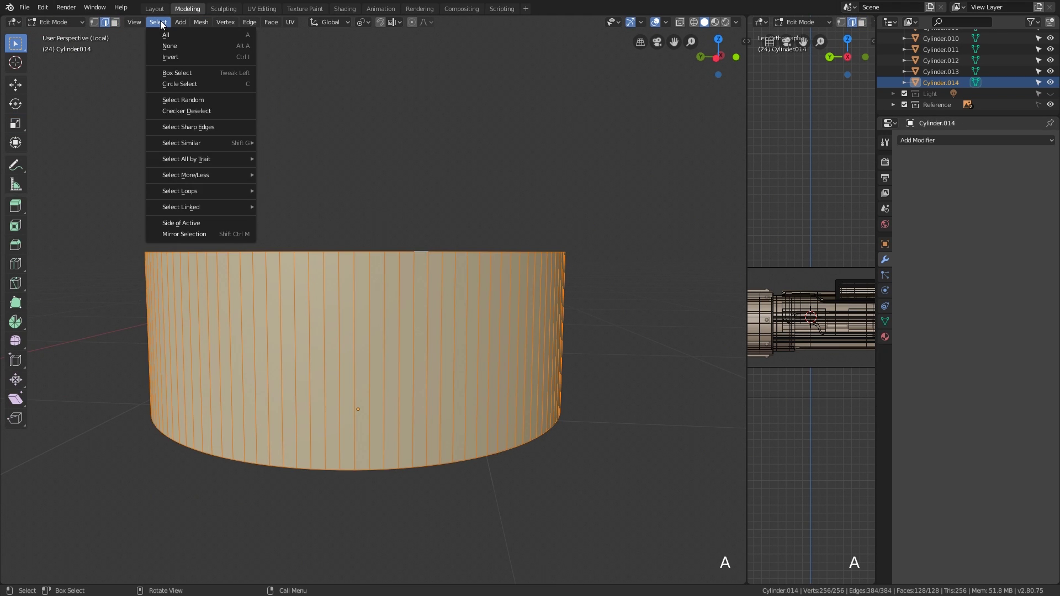
pyautogui.click(186, 110)
pyautogui.hotkey('ctrl', 'z')
pyautogui.click(158, 21)
pyautogui.click(186, 110)
pyautogui.moveTo(312, 185)
pyautogui.mouseDown(button='middle')
pyautogui.moveTo(354, 245)
pyautogui.moveTo(423, 293)
pyautogui.mouseUp(button='middle')
pyautogui.press('shift+ctrl+KP_Add')
pyautogui.press('KP_Add')
pyautogui.press('shift+ctrl+KP_Add')
pyautogui.press('shift+ctrl+KP_Add')
pyautogui.press('shift+ctrl+KP_Add')
# Delete the alternating band faces and extrude the remaining faces along their normals into ridges
pyautogui.press('a')
pyautogui.click(187, 110)
pyautogui.press('x')
pyautogui.hotkey('alt', 'e')
pyautogui.click(400, 332)
pyautogui.press('\\')
pyautogui.keyDown('shift'); pyautogui.moveTo(400, 331); pyautogui.dragTo(390, 290, button='middle'); pyautogui.keyUp('shift')
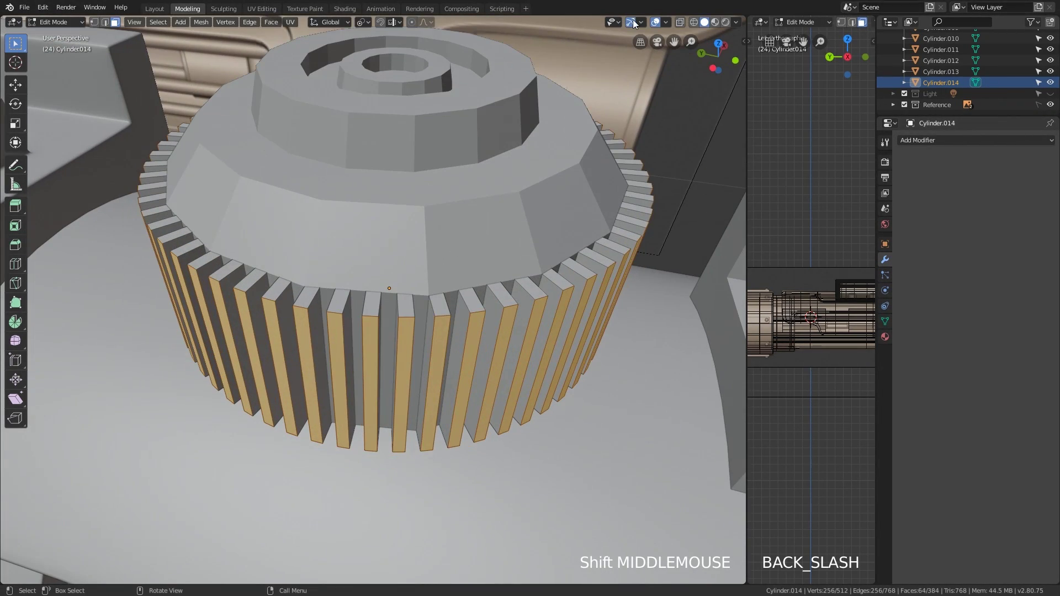
pyautogui.scroll(2, 389, 289)
pyautogui.scroll(-1, 389, 290)
# Scale each ridge about its individual origin and give the ridges a Bevel modifier
pyautogui.click(362, 22)
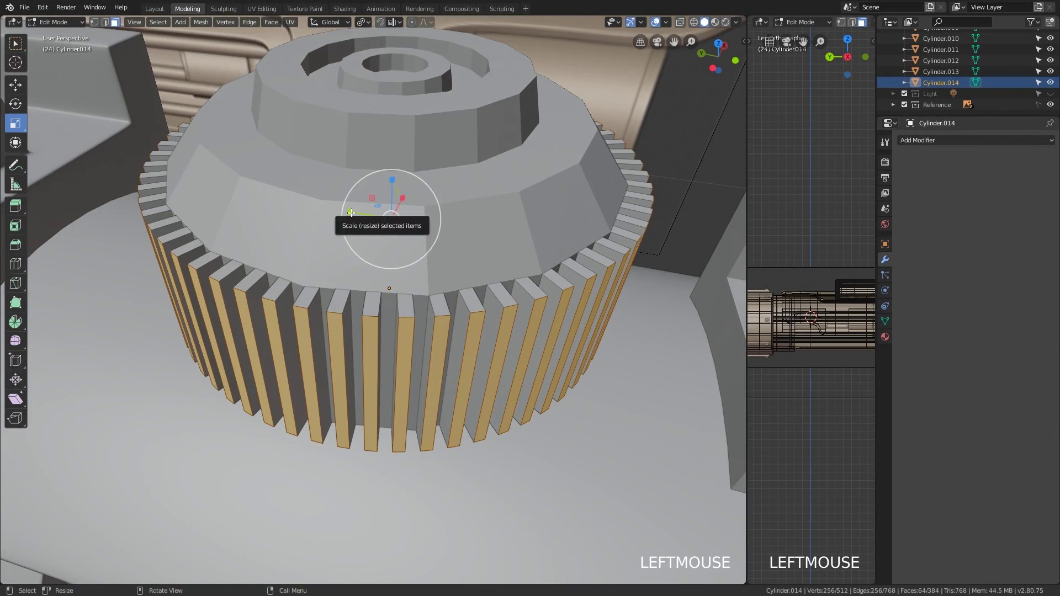
pyautogui.moveTo(382, 213); pyautogui.dragTo(389, 220)
pyautogui.press('Tab')
pyautogui.moveTo(390, 219); pyautogui.dragTo(407, 237, button='middle')
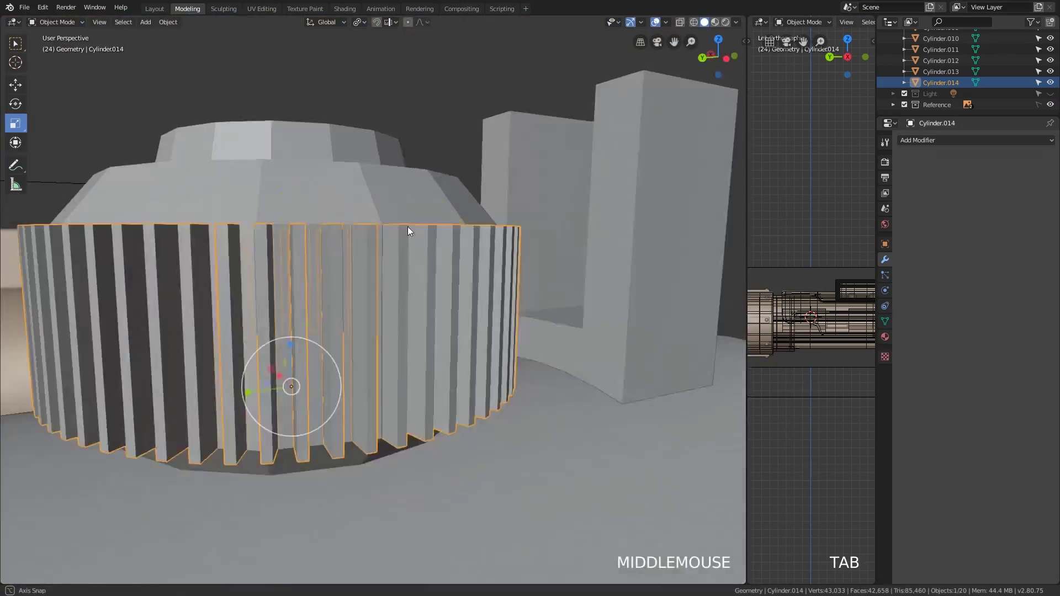
pyautogui.scroll(9, 407, 236)
pyautogui.click(977, 140)
pyautogui.click(780, 173)
# Bevel the two edge loops on the knob's top
pyautogui.press('Tab')
pyautogui.moveTo(315, 321); pyautogui.dragTo(484, 166, button='middle')
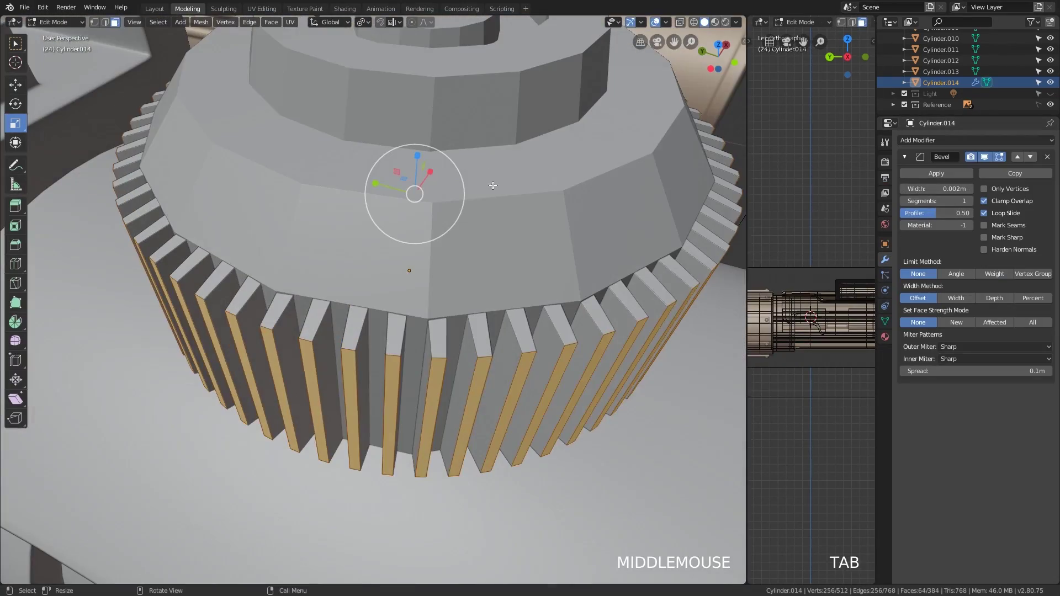
pyautogui.click(483, 166)
pyautogui.click(456, 261)
pyautogui.press('Tab')
pyautogui.scroll(3, 459, 226)
pyautogui.hotkey('ctrl', 'b')
pyautogui.click(460, 226)
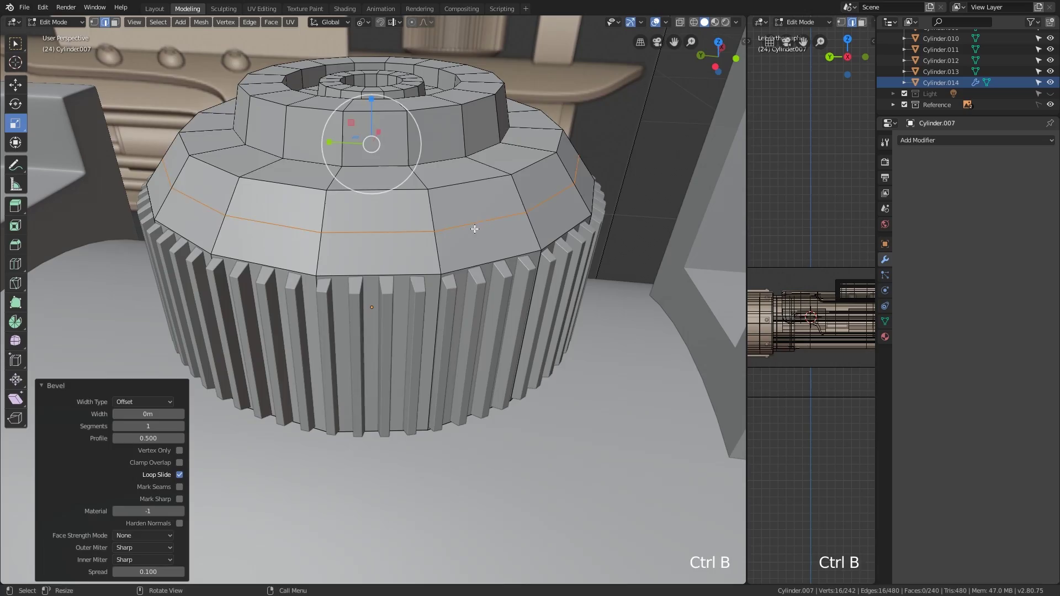
pyautogui.hotkey('ctrl', 'r')
pyautogui.click(385, 133)
# Add and slide further loop cuts on the knob, and bevel the new edges
pyautogui.hotkey('ctrl', 'r')
pyautogui.click(385, 133)
pyautogui.hotkey('ctrl', 'b')
pyautogui.keyDown('shift'); pyautogui.moveTo(385, 134); pyautogui.dragTo(491, 283, button='middle'); pyautogui.keyUp('shift')
pyautogui.hotkey('ctrl', 'r')
pyautogui.hotkey('ctrl', 'b')
pyautogui.moveTo(505, 237); pyautogui.dragTo(407, 219, button='middle')
# Inset the knob's bottom faces and set its subdivision to level 2
pyautogui.hotkey('ctrl', 'b')
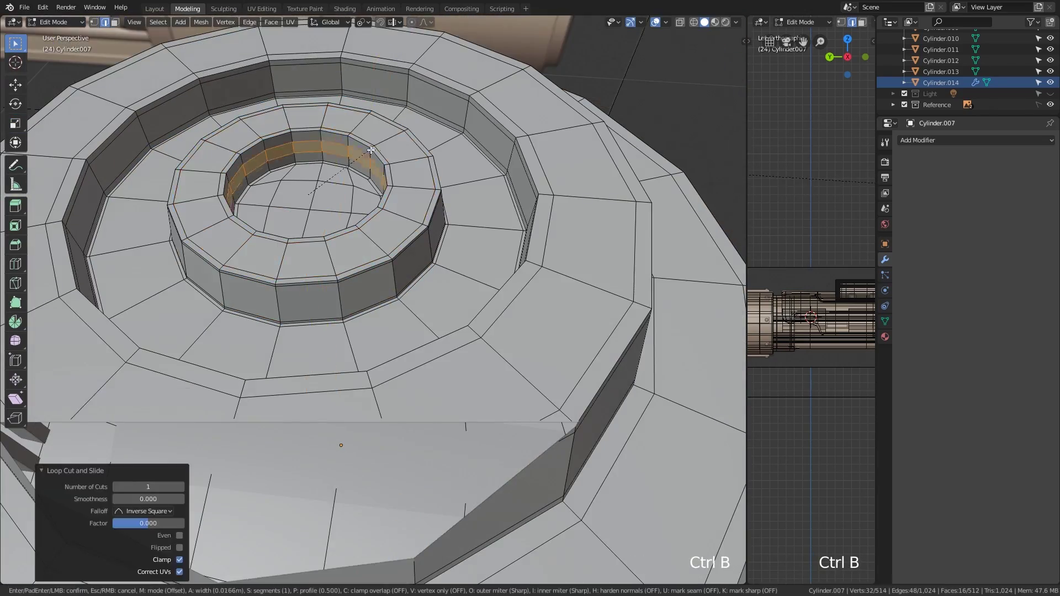
pyautogui.moveTo(466, 307); pyautogui.dragTo(403, 291, button='middle')
pyautogui.click(395, 334)
pyautogui.press('ctrl+KP_Add')
pyautogui.press('ctrl+KP_Add')
pyautogui.press('ctrl+KP_Add')
pyautogui.press('i')
pyautogui.press('Tab')
pyautogui.hotkey('ctrl', '2')
# Select the U-shaped block around the knob and add a loop cut to it
pyautogui.rightClick(413, 227)
pyautogui.click(413, 227)
pyautogui.moveTo(413, 227)
pyautogui.mouseDown(button='middle')
pyautogui.moveTo(373, 248)
pyautogui.moveTo(397, 216)
pyautogui.mouseUp(button='middle')
pyautogui.click(422, 186)
pyautogui.press('Tab')
pyautogui.hotkey('ctrl', 'r')
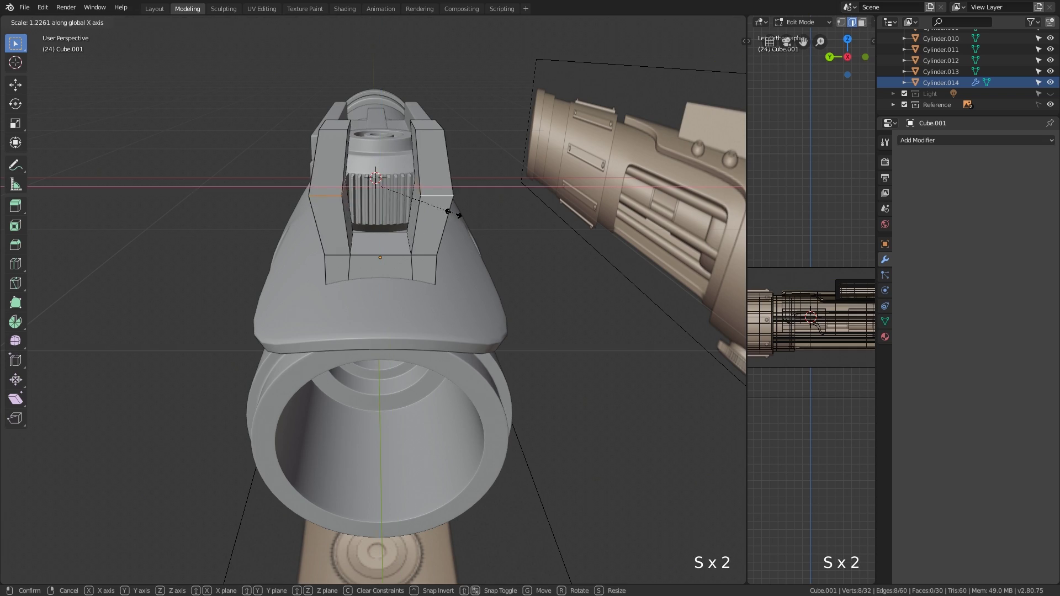
pyautogui.click(476, 223)
# Bevel the U-shaped block's edges with Ctrl+B
pyautogui.moveTo(476, 222); pyautogui.dragTo(397, 248, button='middle')
pyautogui.keyDown('shift'); pyautogui.click(398, 248); pyautogui.keyUp('shift')
pyautogui.moveTo(419, 206)
pyautogui.keyDown('shift'); pyautogui.mouseDown(button='middle')
pyautogui.moveTo(332, 237)
pyautogui.moveTo(398, 248)
pyautogui.moveTo(484, 295)
pyautogui.moveTo(404, 267)
pyautogui.moveTo(492, 288)
pyautogui.moveTo(468, 257)
pyautogui.mouseUp(button='middle'); pyautogui.keyUp('shift')
pyautogui.press('Tab')
pyautogui.press('\\')
pyautogui.hotkey('ctrl', 'b')
pyautogui.hotkey('ctrl', 'b')
pyautogui.click(484, 295)
pyautogui.press('Tab')
pyautogui.press('Tab')
pyautogui.hotkey('ctrl', 'r')
# Duplicate the knob with Shift+D and move the copy along X
pyautogui.rightClick(484, 296)
pyautogui.click(473, 261)
pyautogui.hotkey('shift', 'd')
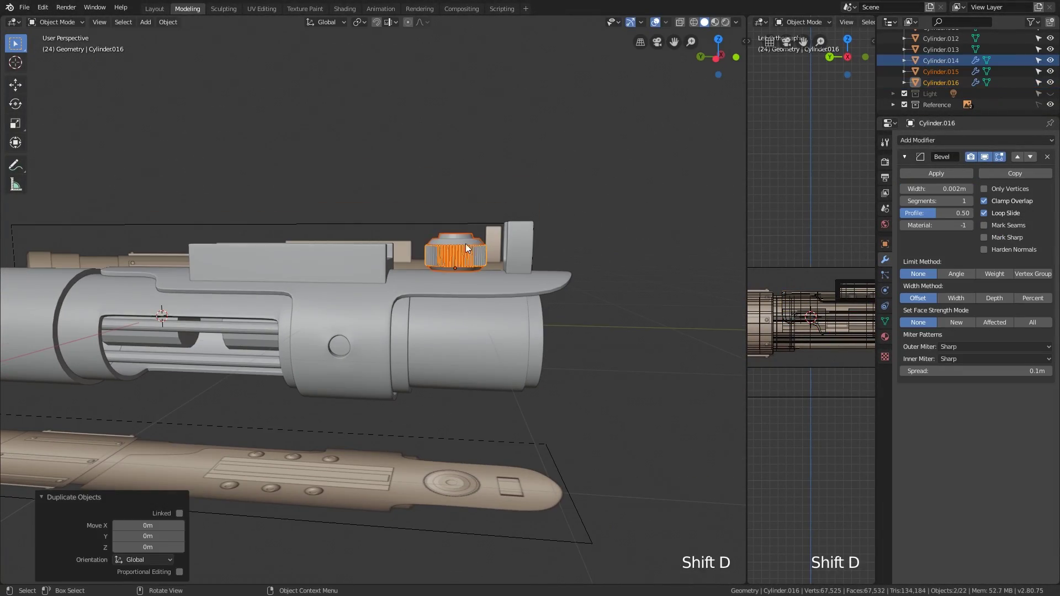
pyautogui.press('g')
pyautogui.click(471, 368)
pyautogui.keyDown('shift'); pyautogui.moveTo(629, 315); pyautogui.dragTo(686, 316, button='middle'); pyautogui.keyUp('shift')
# Move the knob copy along Y into position, then select an edge loop on the knob in Edit Mode
pyautogui.moveTo(315, 331); pyautogui.dragTo(341, 348, button='middle')
pyautogui.press('g')
pyautogui.click(341, 349)
pyautogui.press('s')
pyautogui.press('s')
pyautogui.press('g')
pyautogui.click(259, 367)
pyautogui.scroll(2, 260, 367)
pyautogui.press('Tab')
pyautogui.keyDown('alt'); pyautogui.click(392, 388); pyautogui.keyUp('alt')
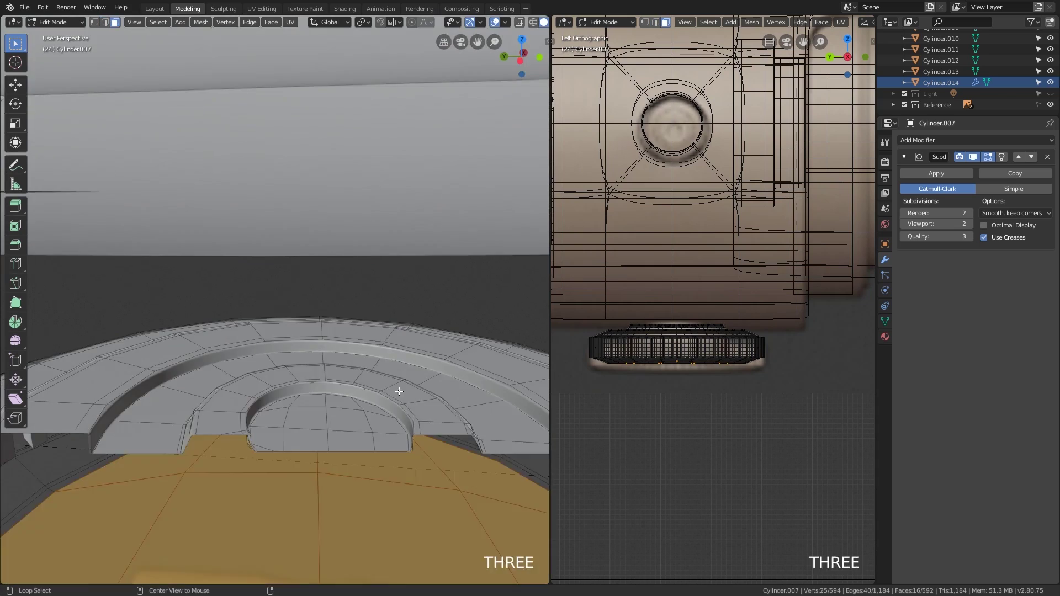
# Grow the knob's loop selection, move it into its final spot, and orbit around the hilt
pyautogui.press('ctrl+KP_Add')
pyautogui.press('ctrl+KP_Add')
pyautogui.press('ctrl+KP_Add')
pyautogui.press('g')
pyautogui.scroll(-3, 393, 388)
pyautogui.moveTo(393, 388); pyautogui.dragTo(303, 332, button='middle')
pyautogui.click(302, 333)
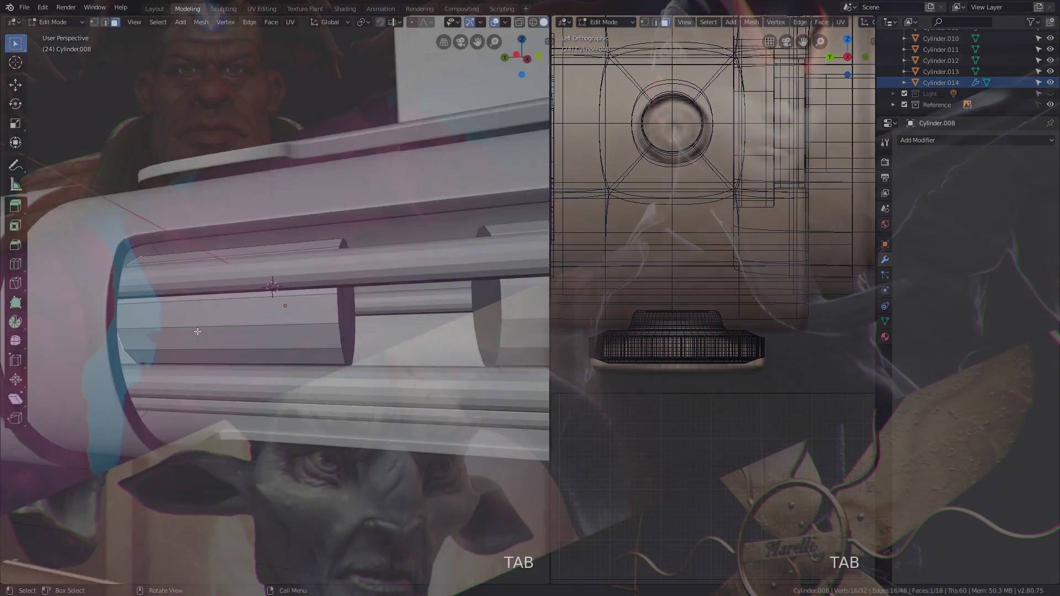